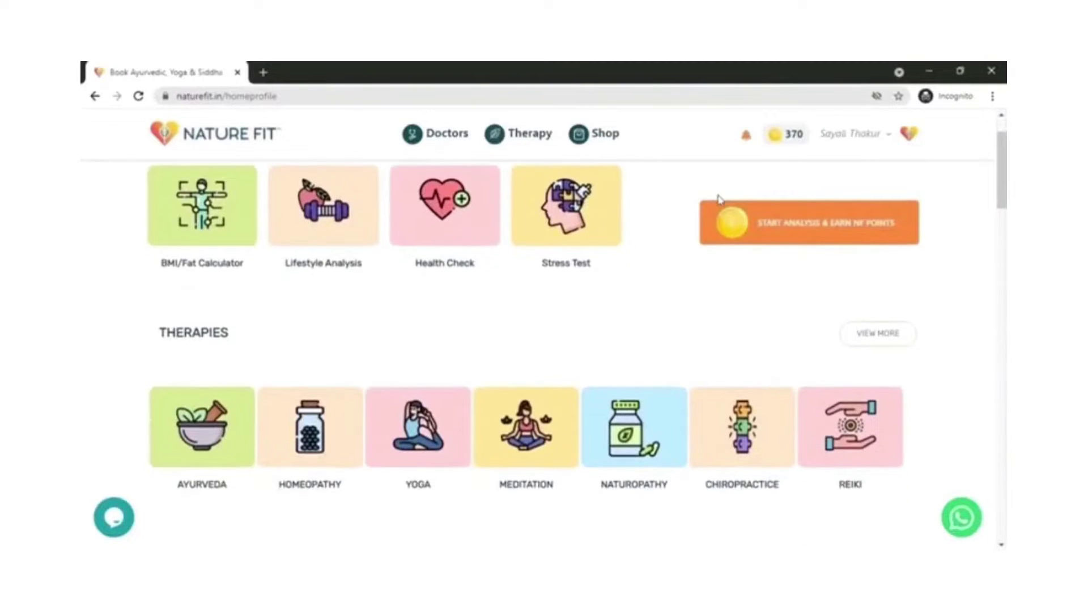
# - Look through the home page sections on therapies, doctors, shop, ongoing challenges, and free calculators and trackers
pyautogui.scroll(-5, 736, 249)
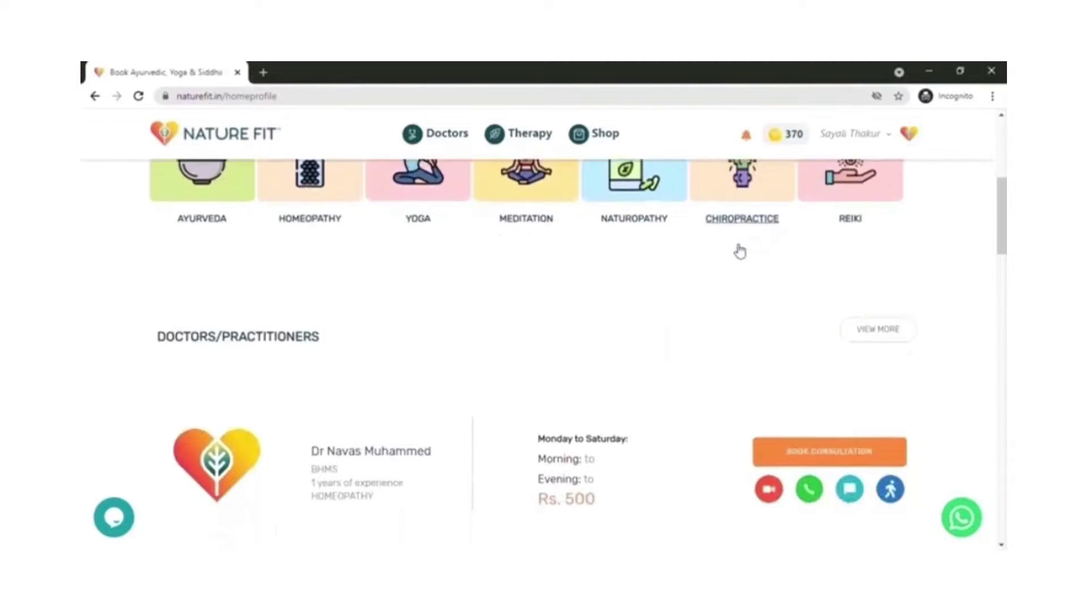
pyautogui.scroll(-5, 737, 250)
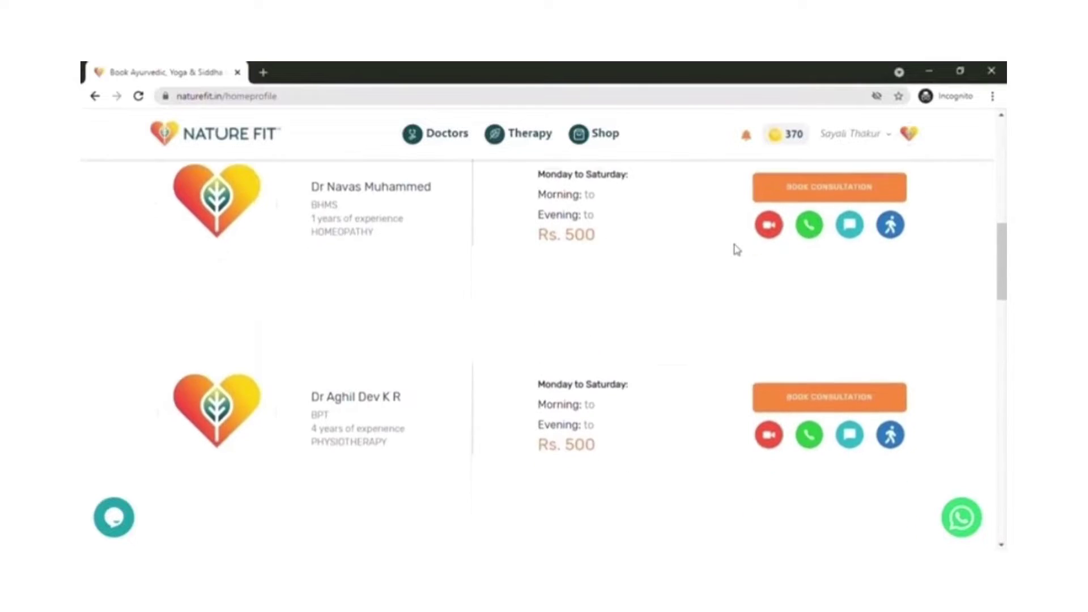
pyautogui.scroll(-5, 737, 249)
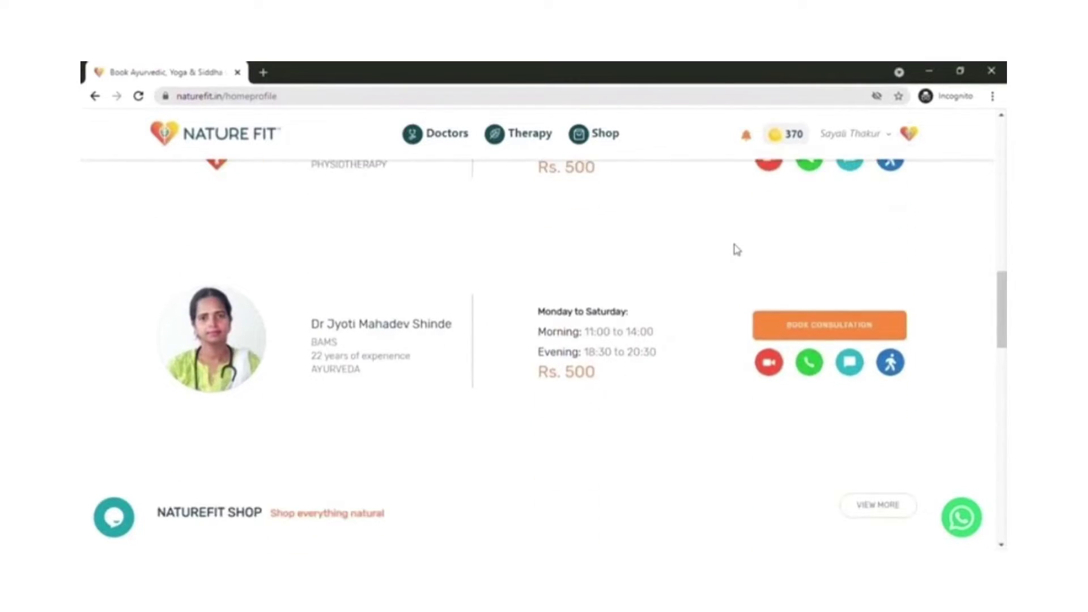
pyautogui.scroll(-5, 736, 250)
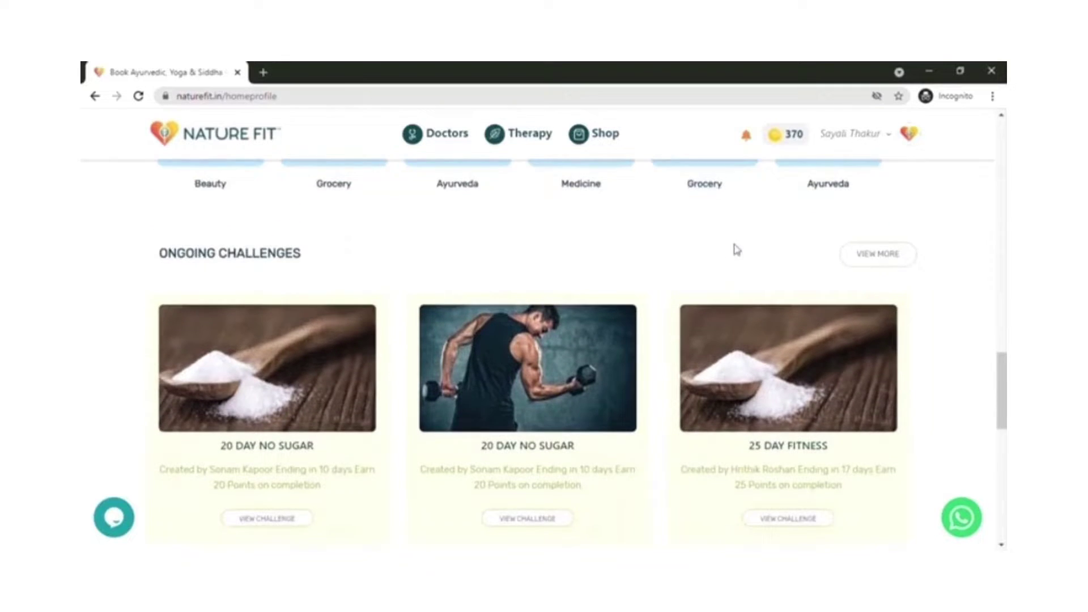
pyautogui.scroll(-1, 736, 250)
pyautogui.scroll(-1, 737, 250)
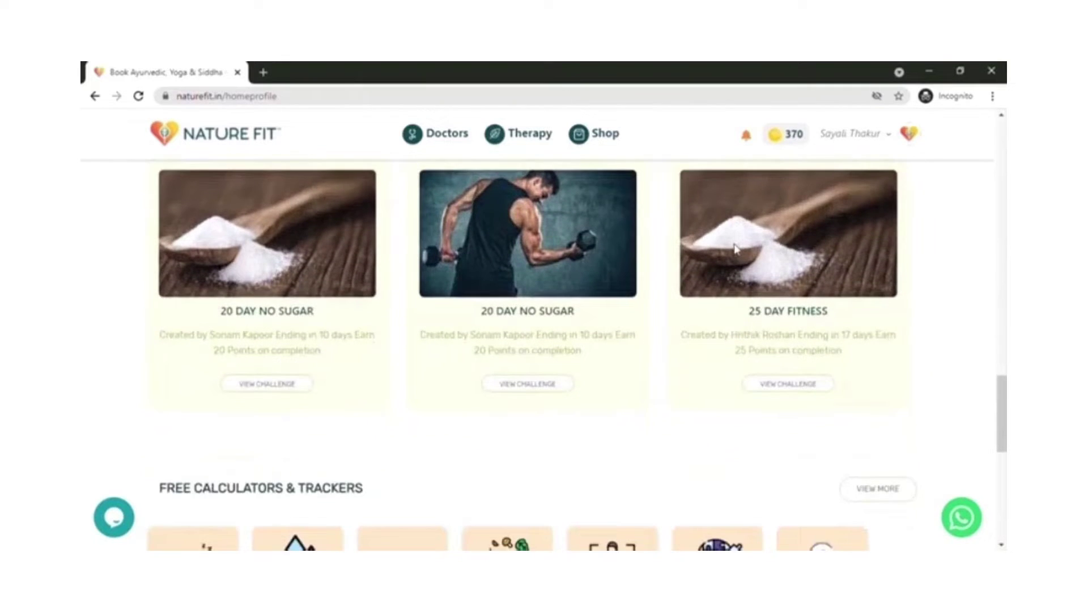
pyautogui.scroll(-2, 735, 249)
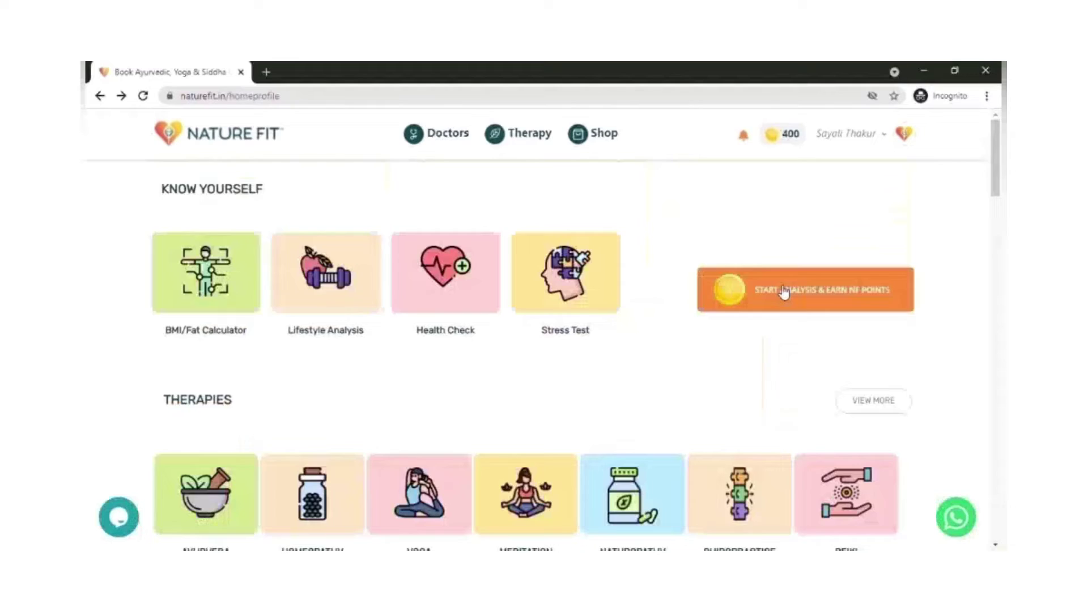
# - Start the analysis that earns NF points and continue past Body Analysis with the prefilled measurements
pyautogui.click(783, 291)
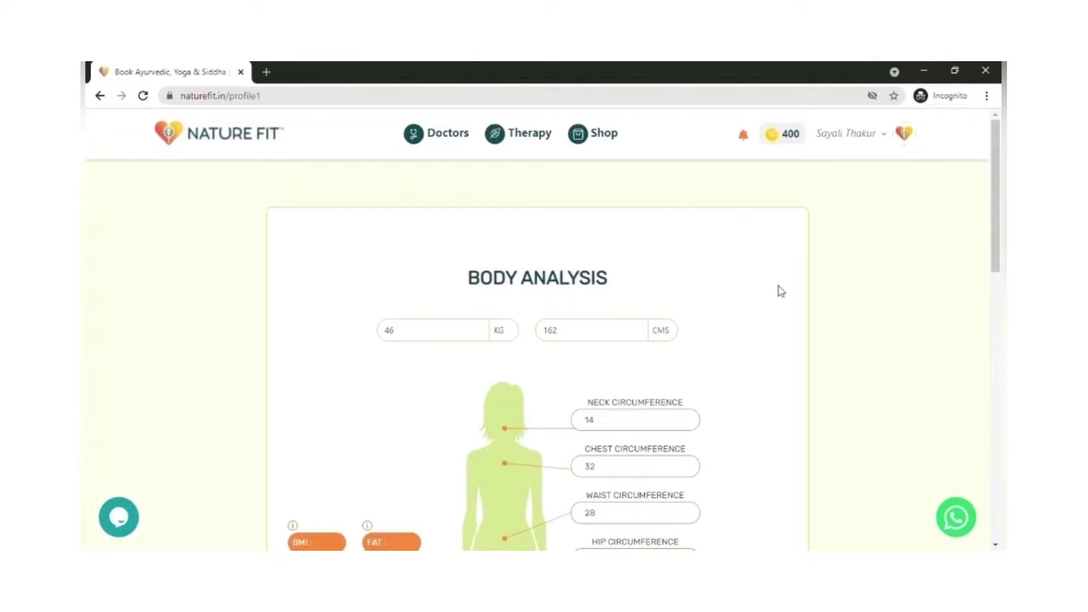
pyautogui.scroll(-6, 759, 323)
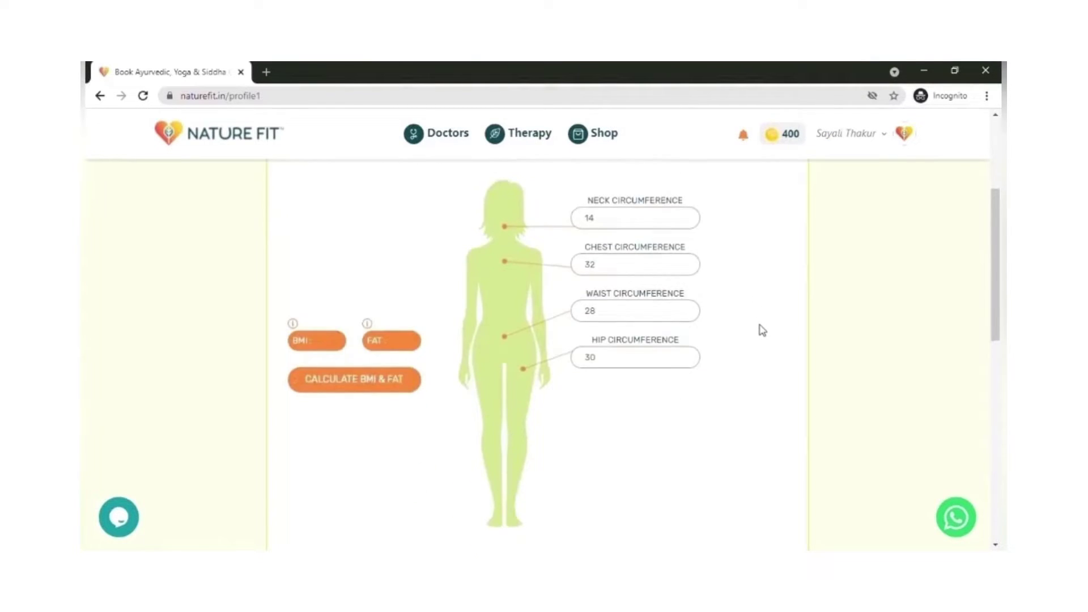
pyautogui.scroll(-2, 762, 330)
pyautogui.click(569, 261)
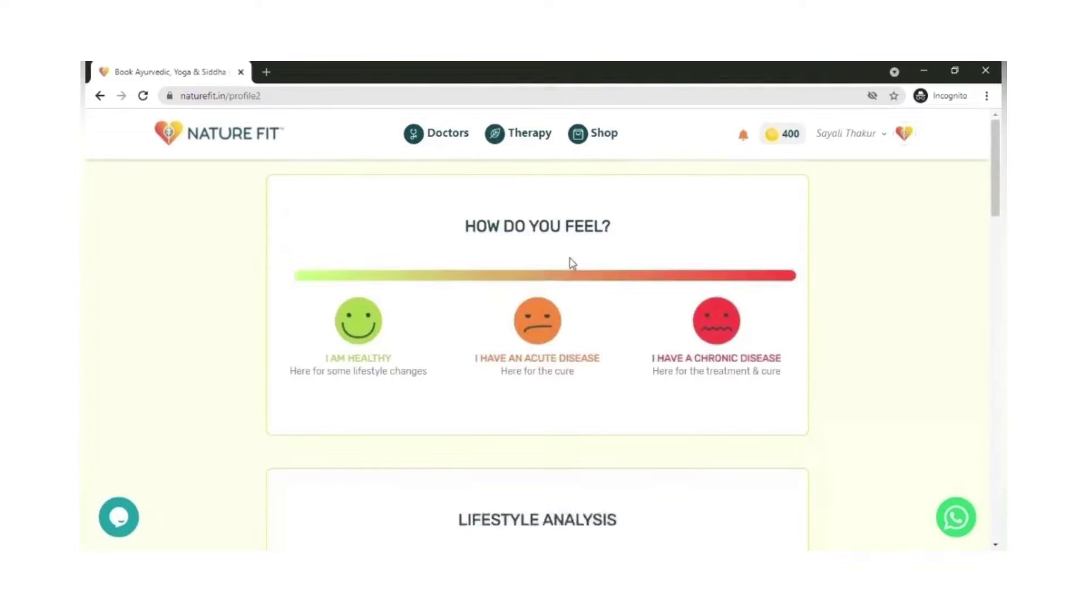
# - Choose "I have a chronic disease" as the current feeling and continue past Lifestyle Analysis with its prefilled answers
pyautogui.click(723, 362)
pyautogui.scroll(-2, 730, 374)
pyautogui.scroll(-7, 733, 383)
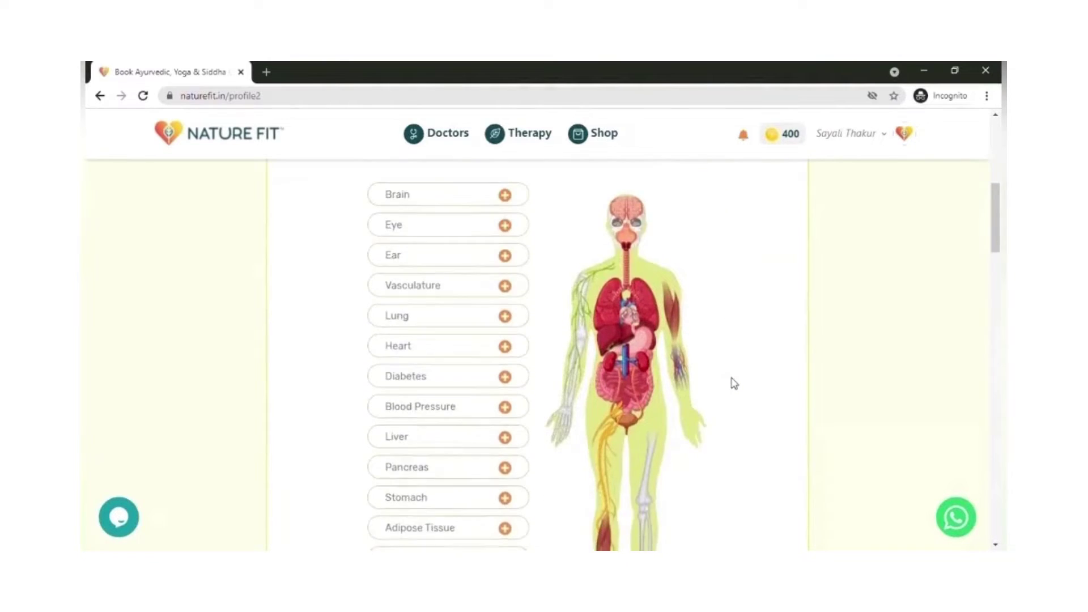
pyautogui.scroll(1, 734, 383)
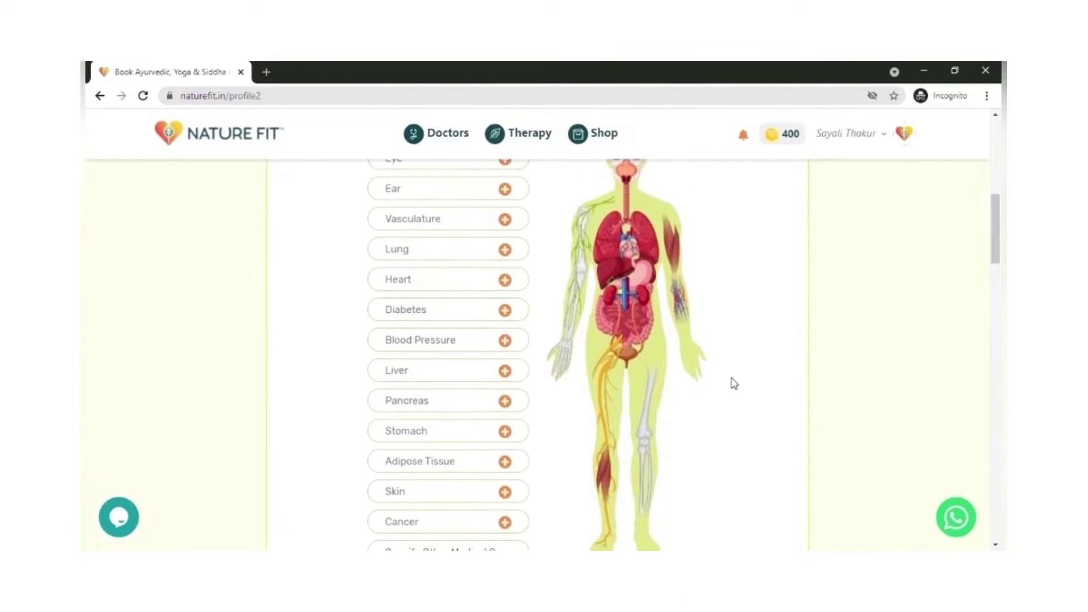
pyautogui.scroll(-15, 733, 384)
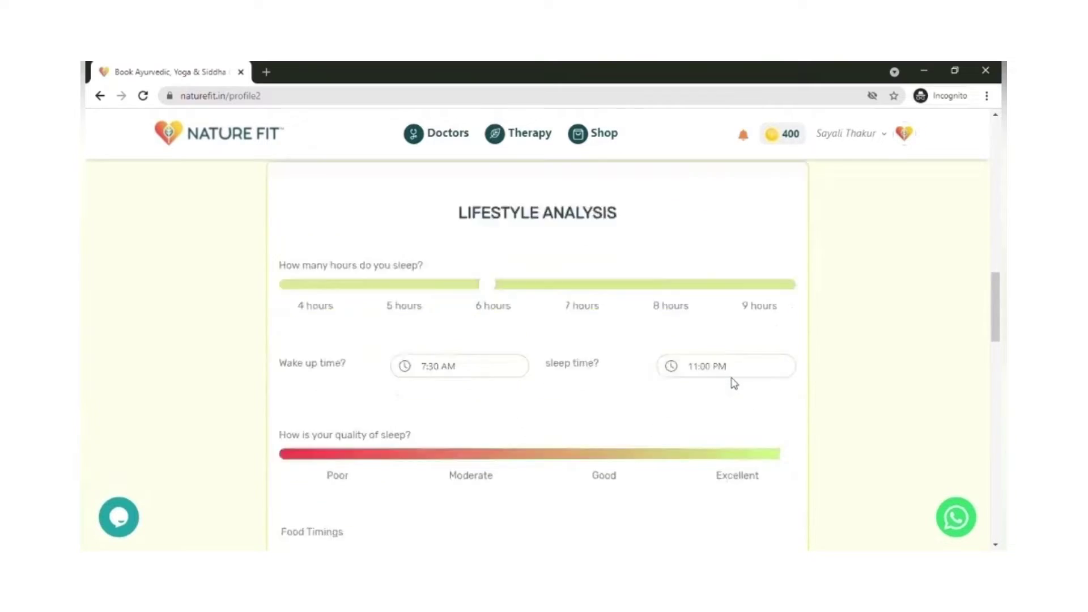
pyautogui.scroll(-10, 733, 384)
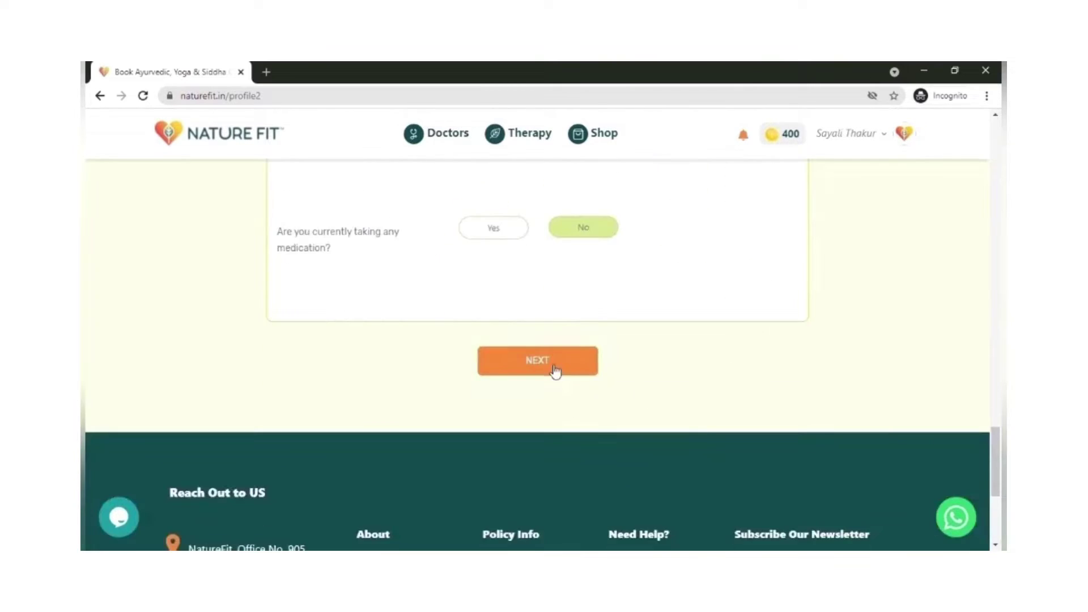
pyautogui.click(554, 371)
# - Keep the prefilled stress test answers and continue to the analysis summary
pyautogui.scroll(-15, 552, 370)
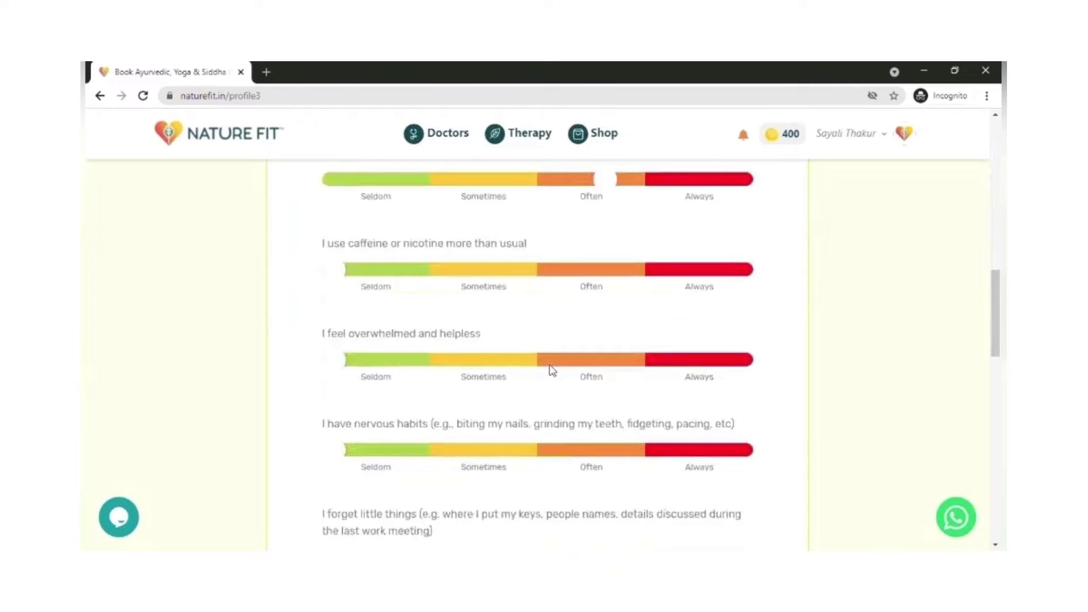
pyautogui.scroll(-6, 552, 370)
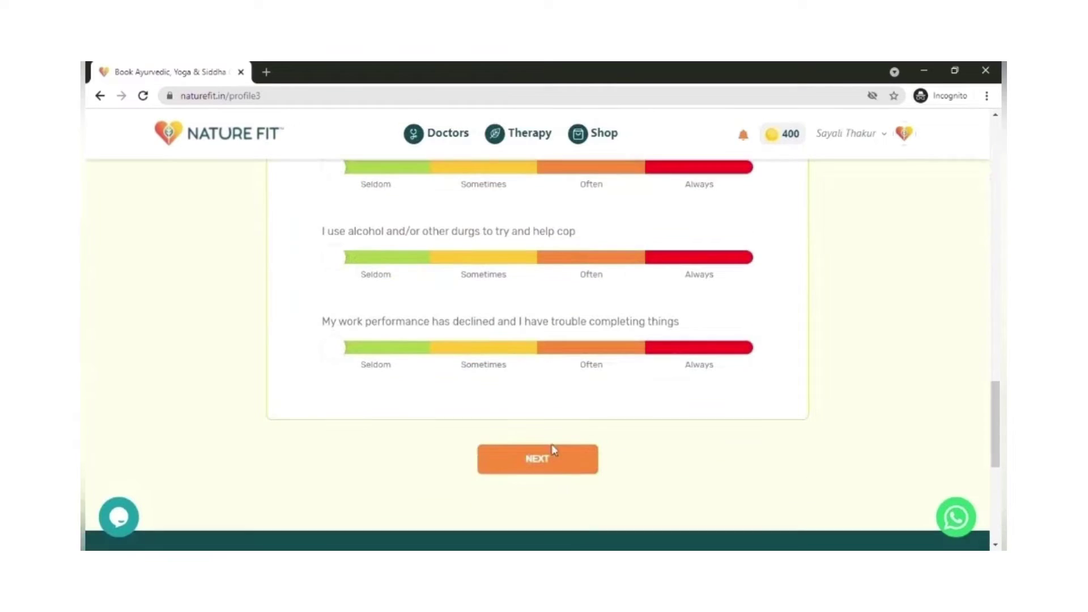
pyautogui.click(562, 465)
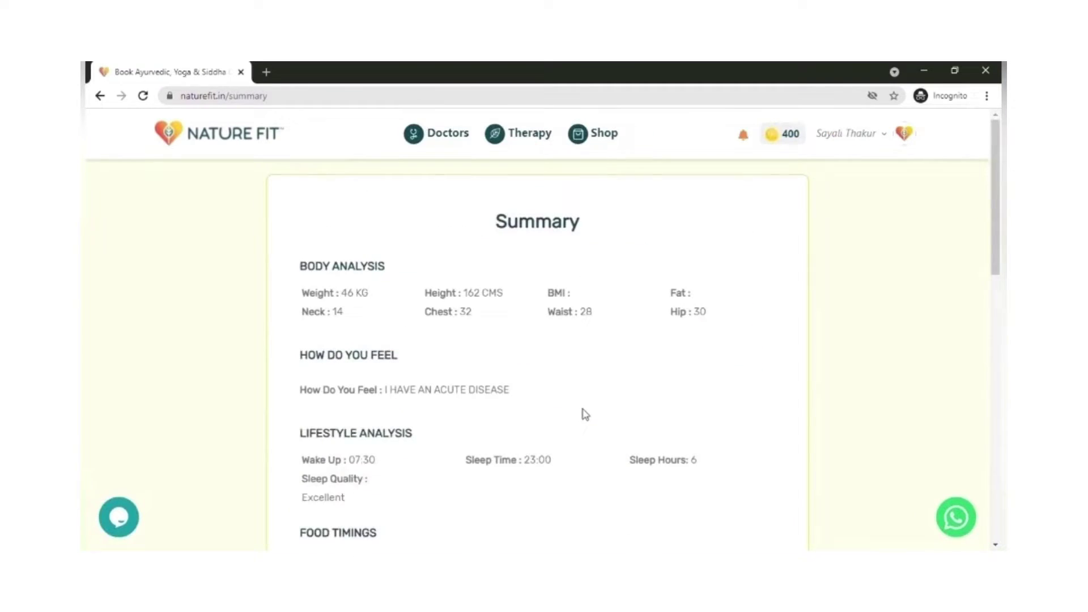
# - Review the summary of body, lifestyle, food, exercise and stress answers, and submit the analysis
pyautogui.scroll(-6, 585, 414)
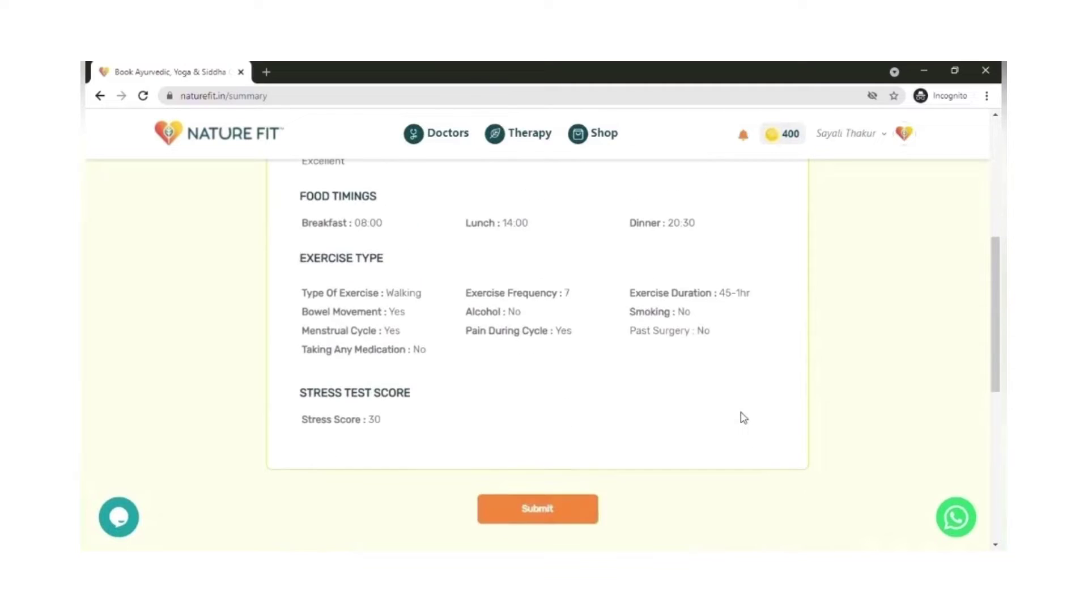
pyautogui.scroll(6, 744, 418)
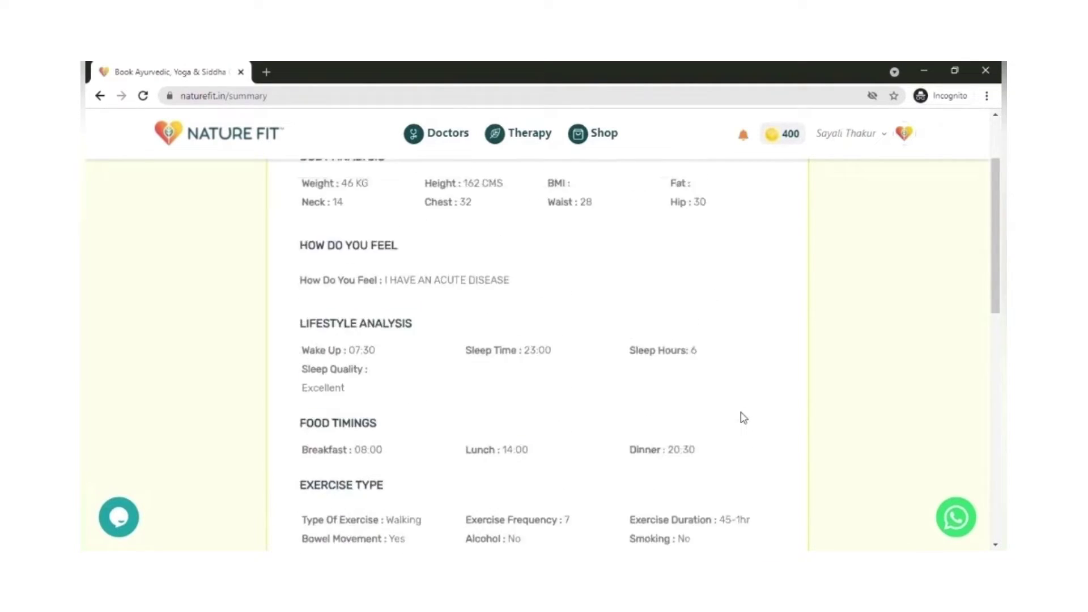
pyautogui.scroll(-6, 743, 417)
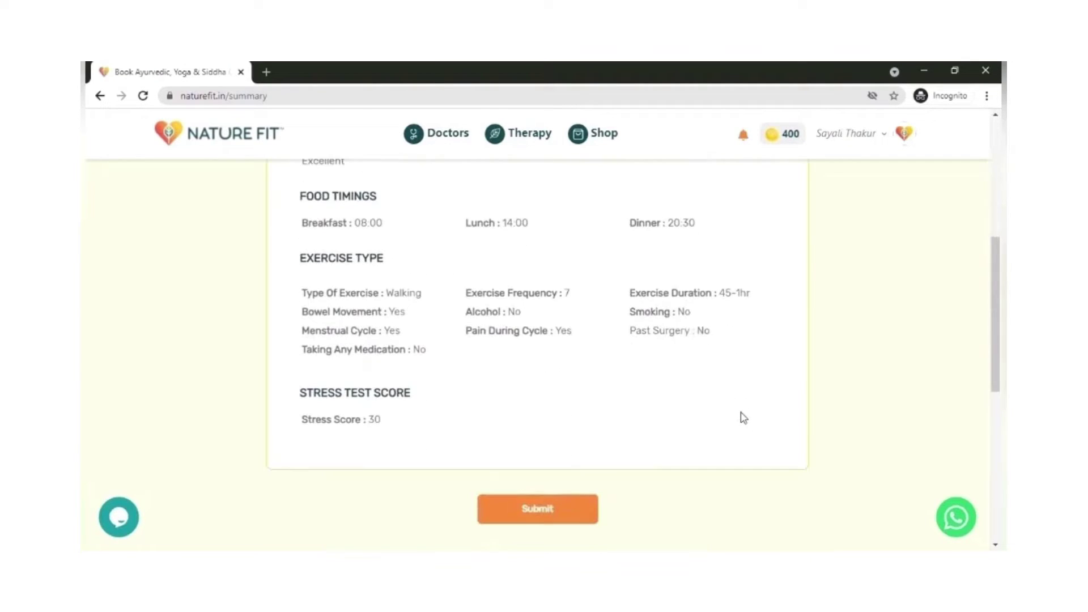
pyautogui.click(574, 512)
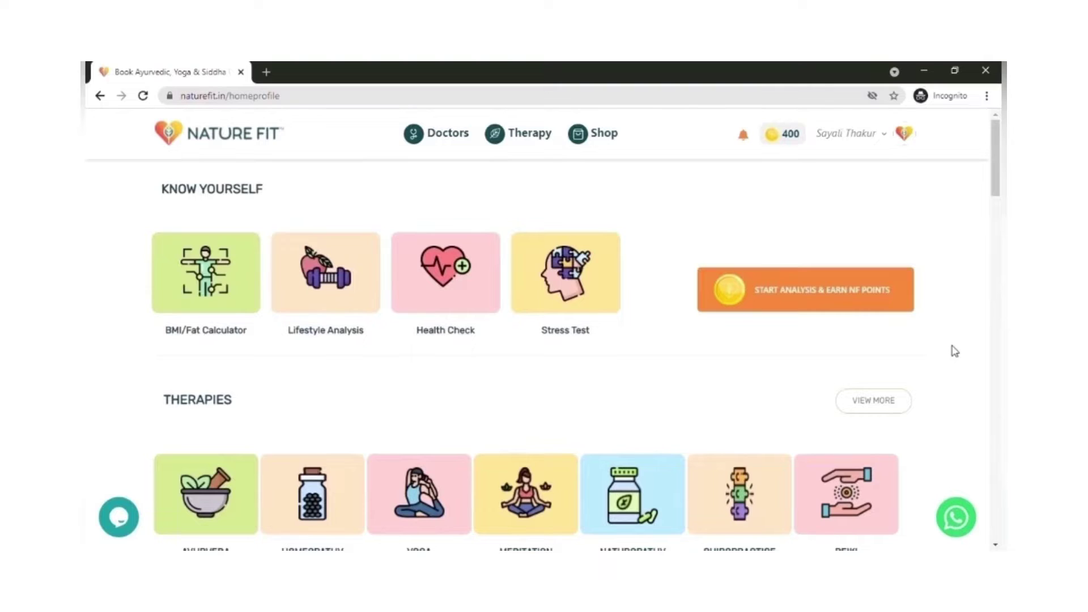
# - Go to the list of alternate therapies and open the Ayurveda therapy
pyautogui.click(536, 139)
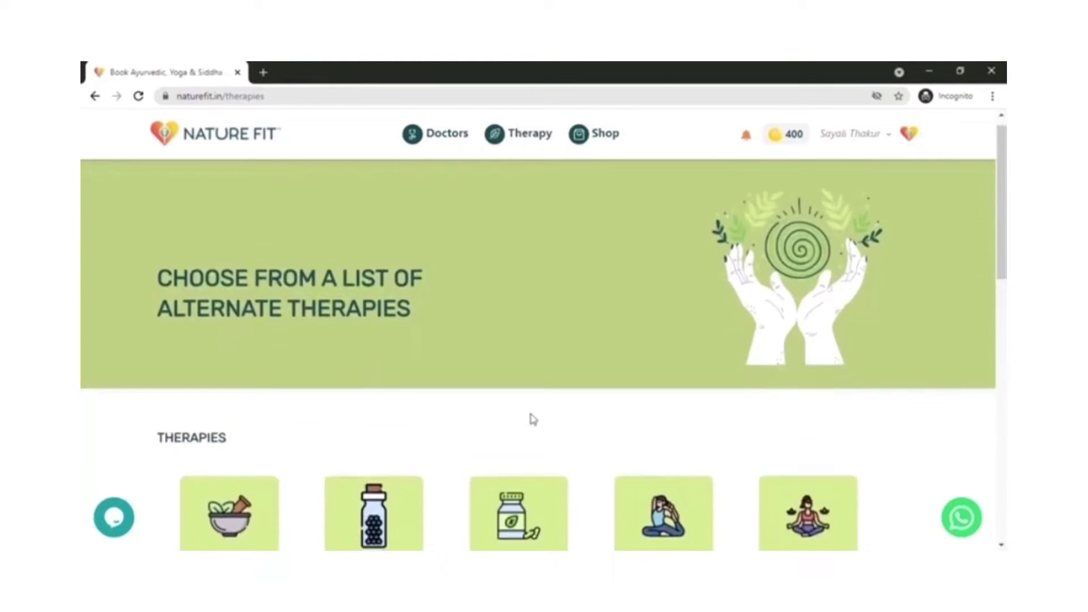
pyautogui.scroll(-2, 950, 413)
pyautogui.scroll(-1, 948, 422)
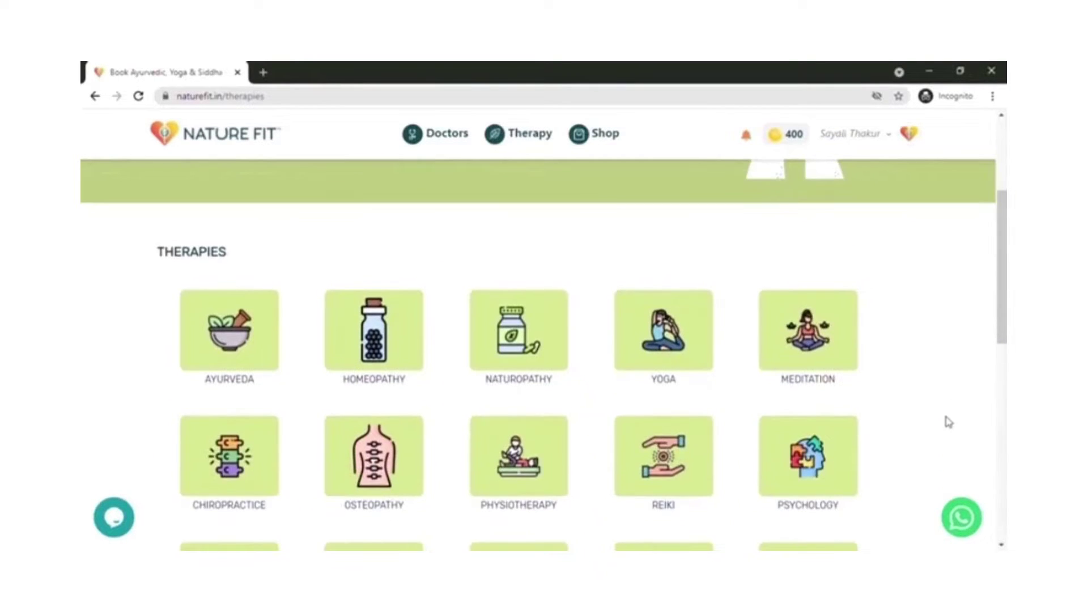
pyautogui.scroll(-2, 948, 422)
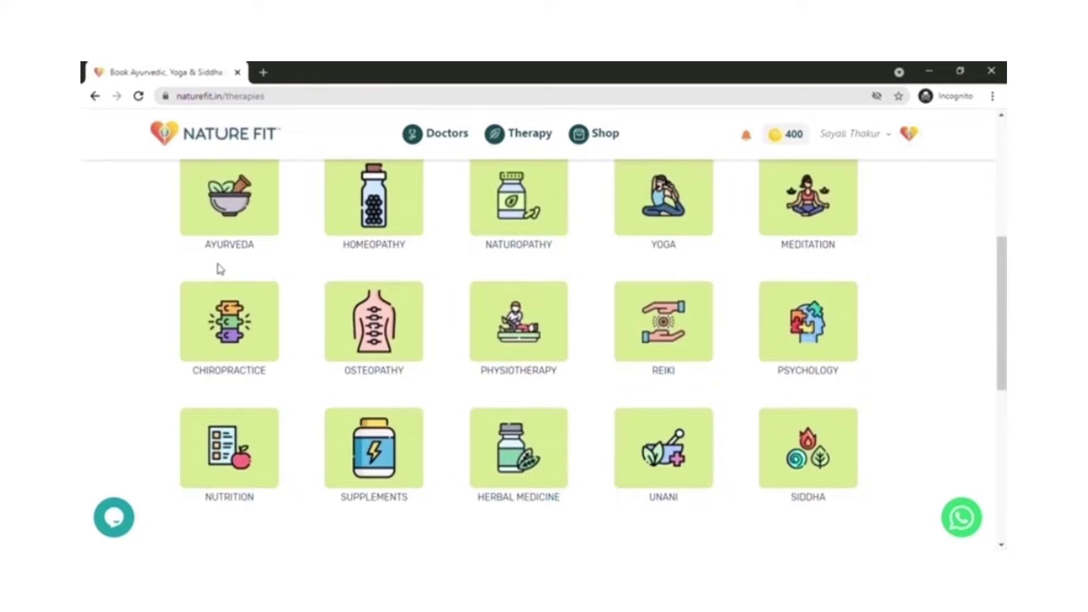
pyautogui.click(225, 241)
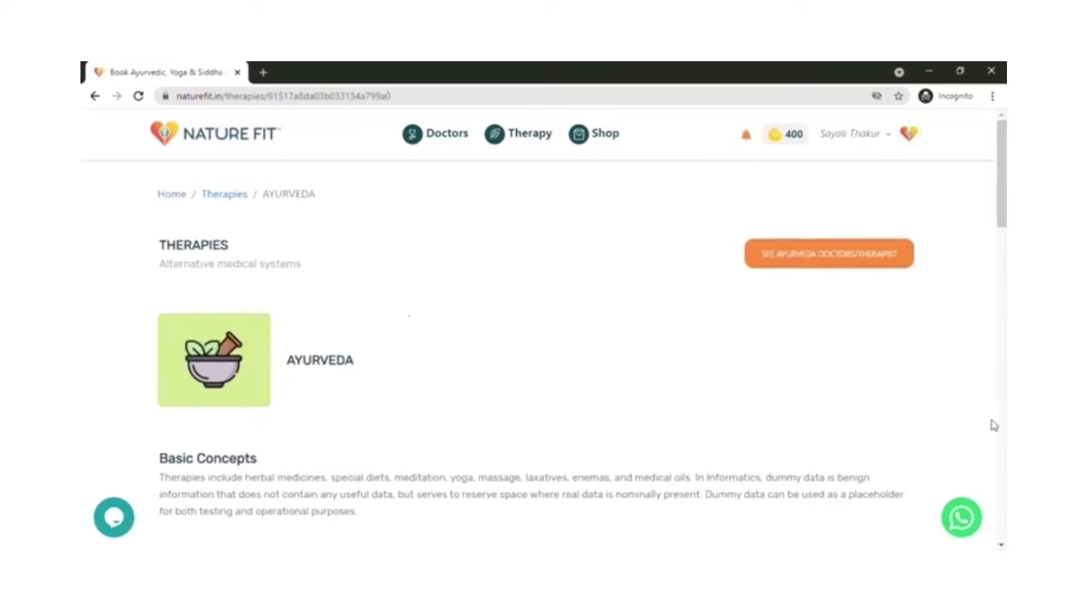
# - Read through the Ayurveda concepts, history, benefits and articles, and open the list of Ayurveda doctors and therapists
pyautogui.scroll(-8, 969, 404)
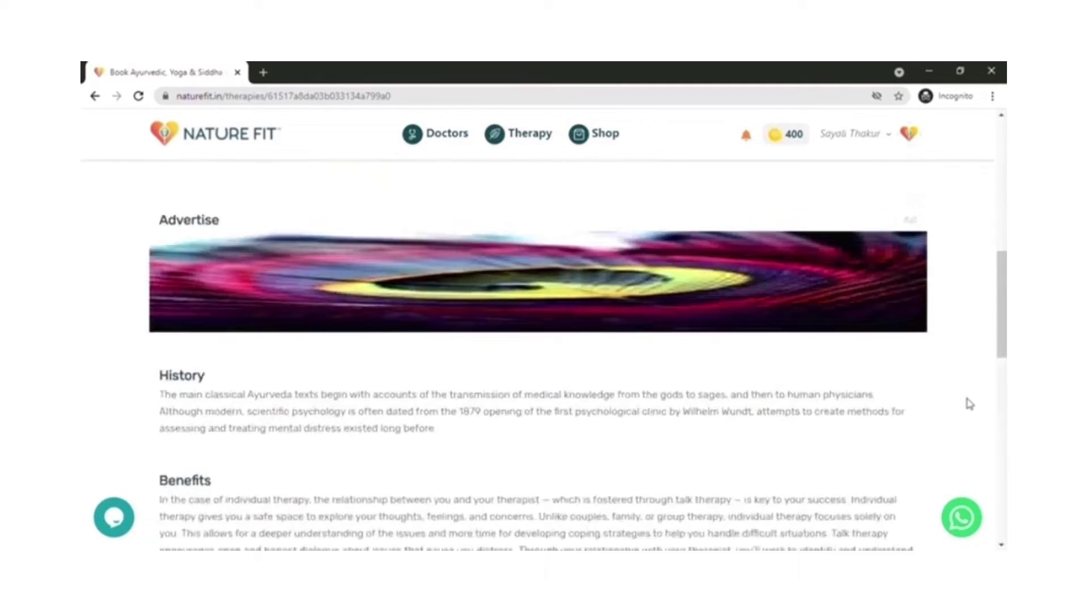
pyautogui.scroll(-4, 968, 404)
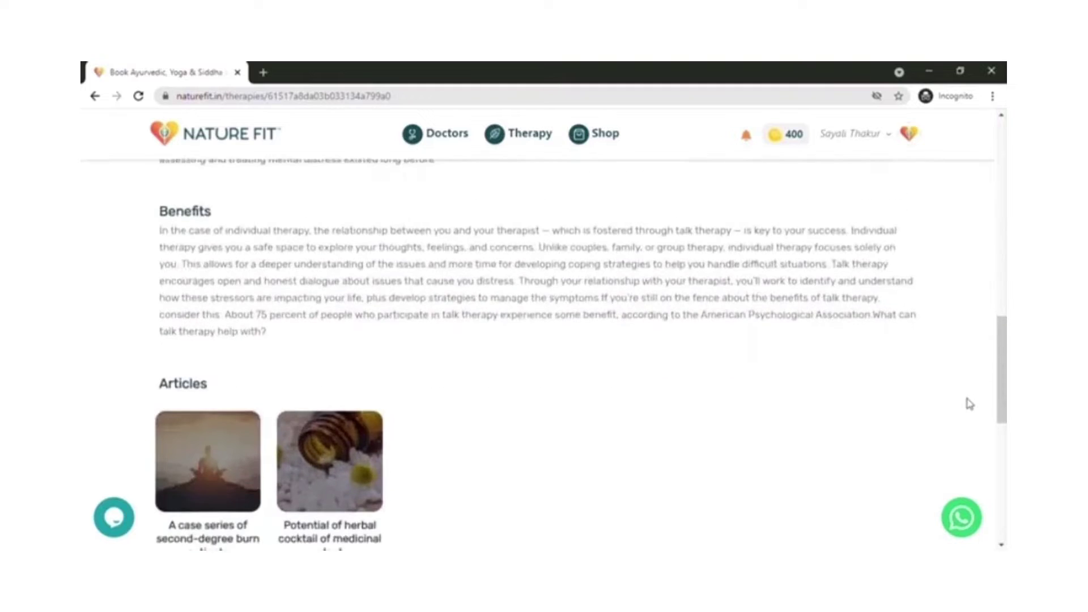
pyautogui.scroll(-2, 968, 404)
pyautogui.scroll(12, 969, 404)
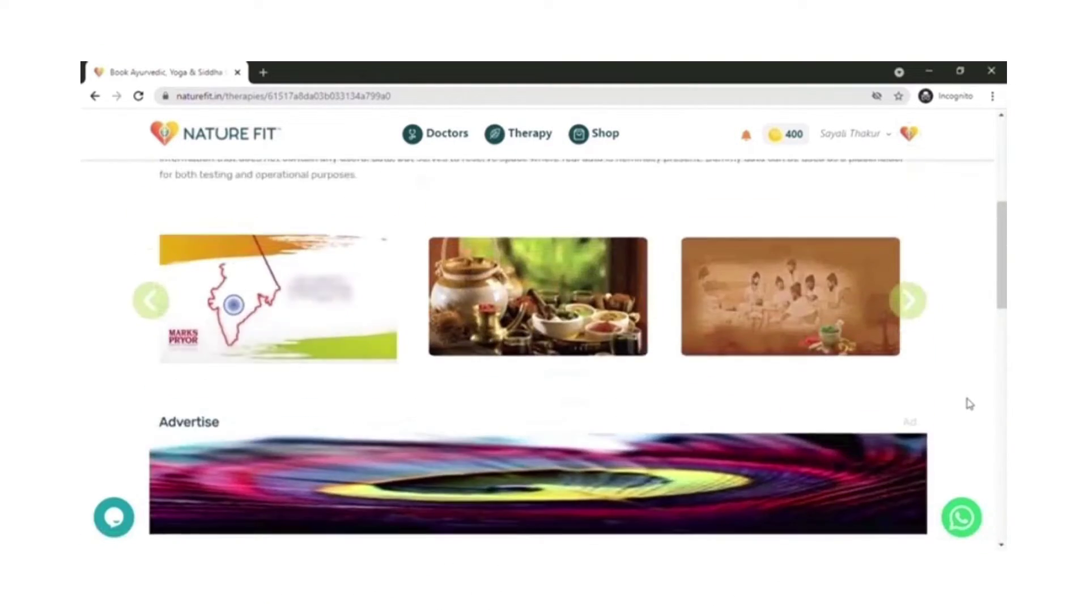
pyautogui.scroll(5, 969, 404)
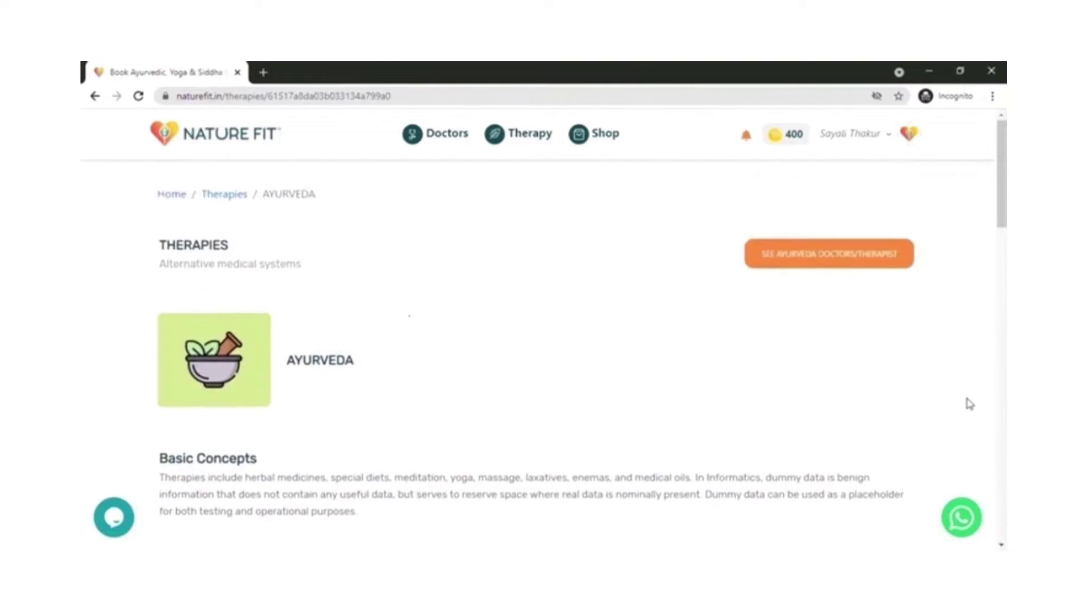
pyautogui.click(848, 267)
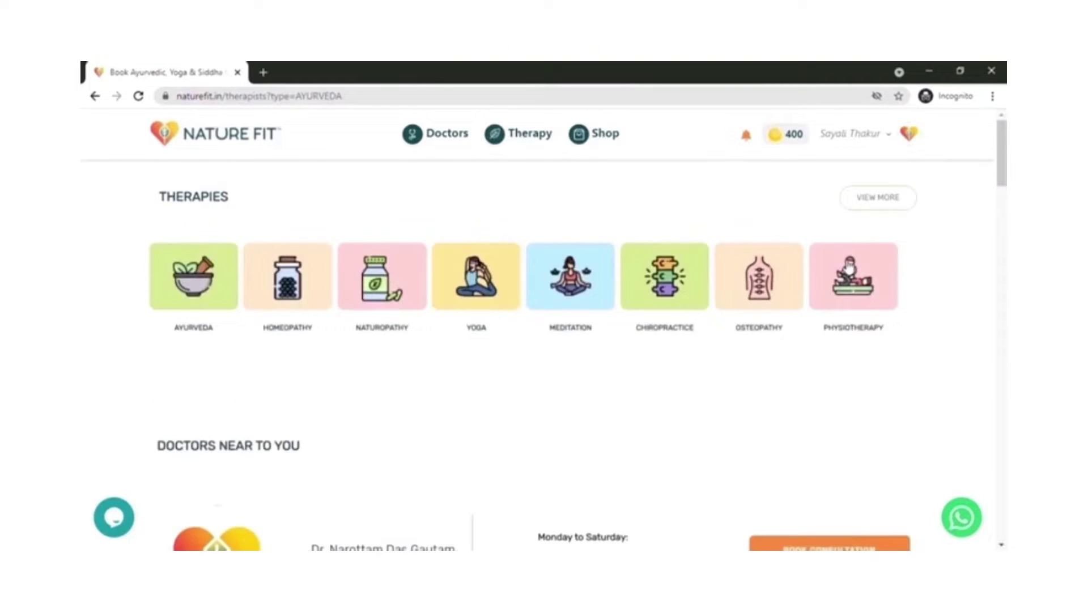
# - Open consultation booking for the Rs.99 Ayurveda doctor available 10:00 to 14:00 and 17:00 to 21:00, and review the doctor's profile
pyautogui.scroll(-12, 880, 354)
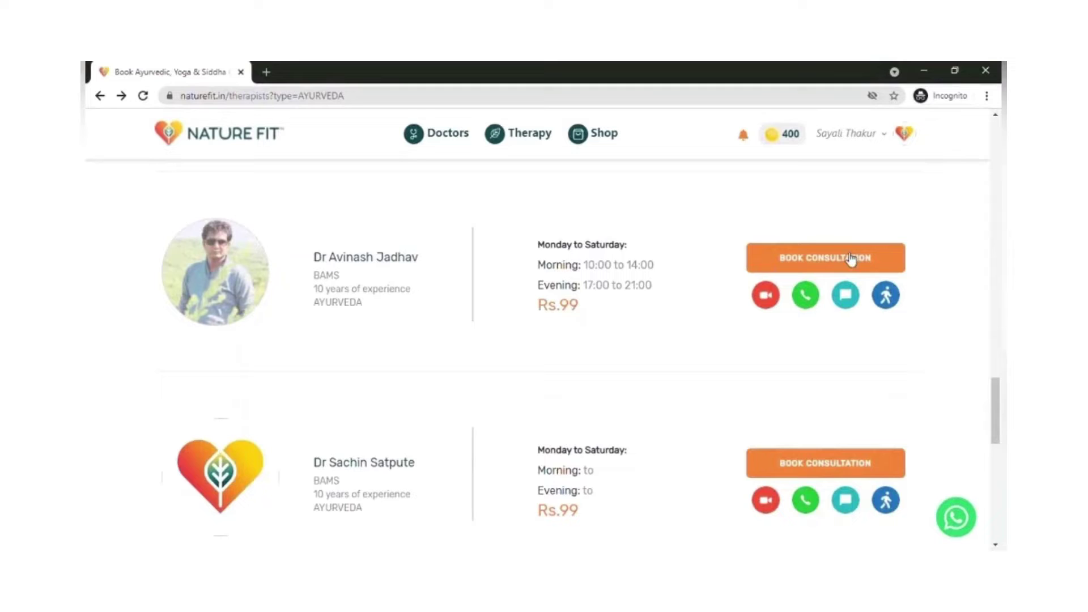
pyautogui.click(806, 266)
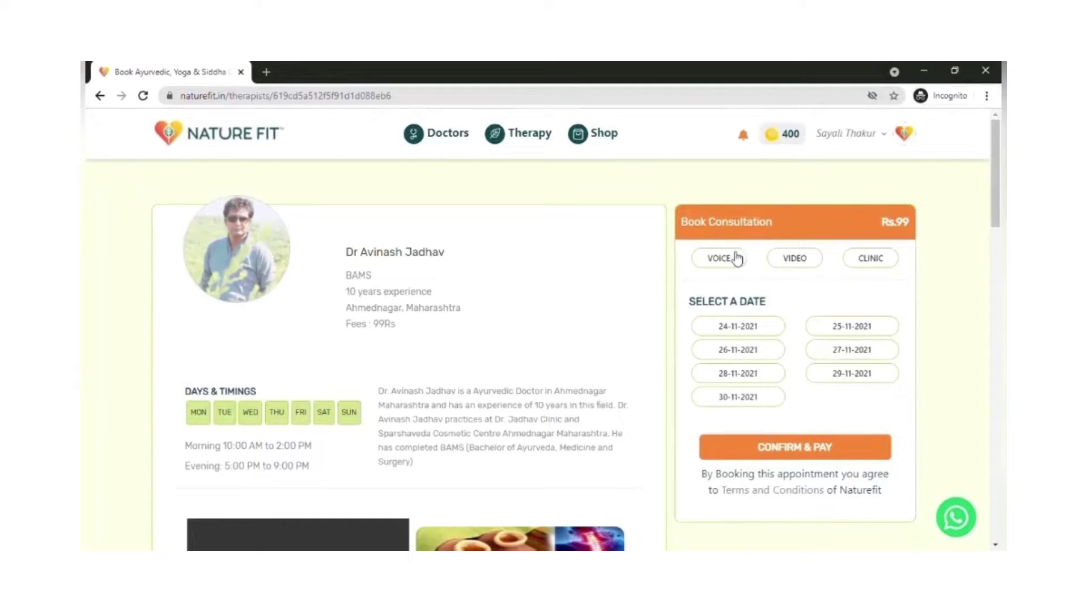
pyautogui.scroll(-8, 587, 273)
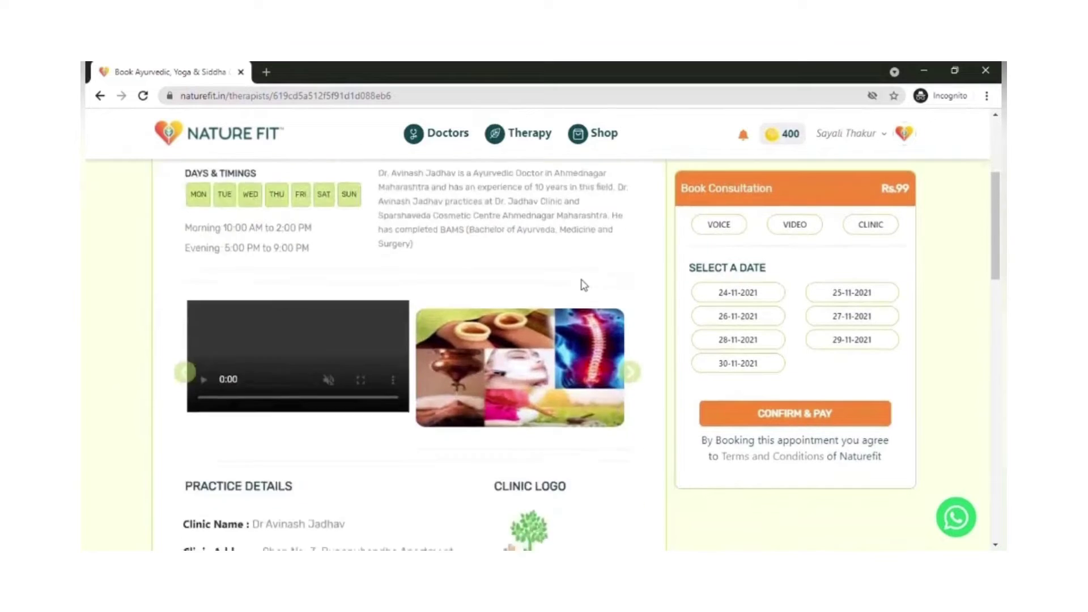
pyautogui.scroll(-5, 585, 286)
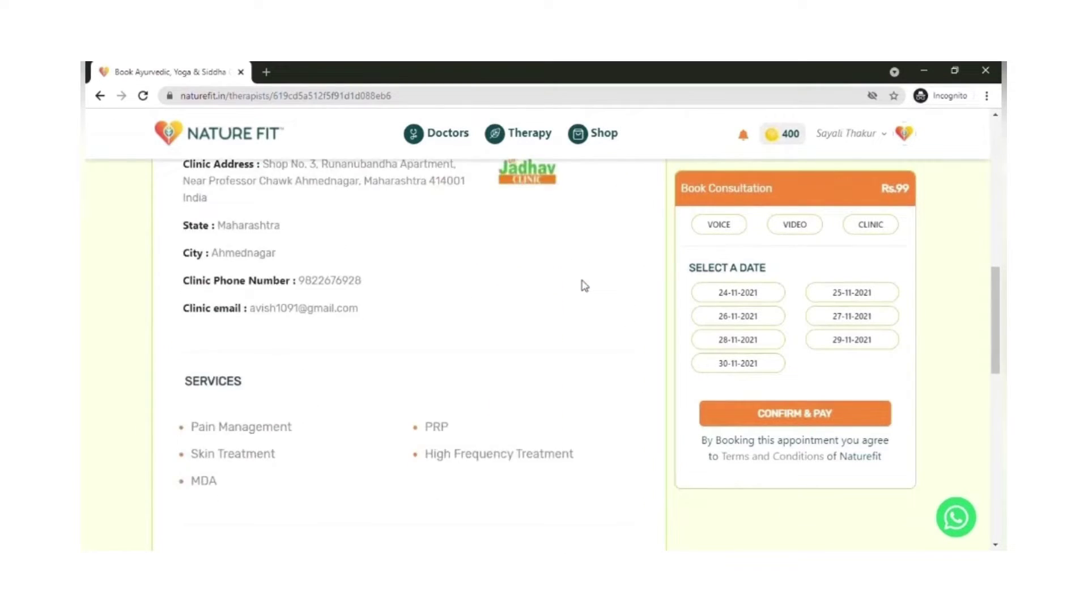
pyautogui.scroll(-2, 584, 286)
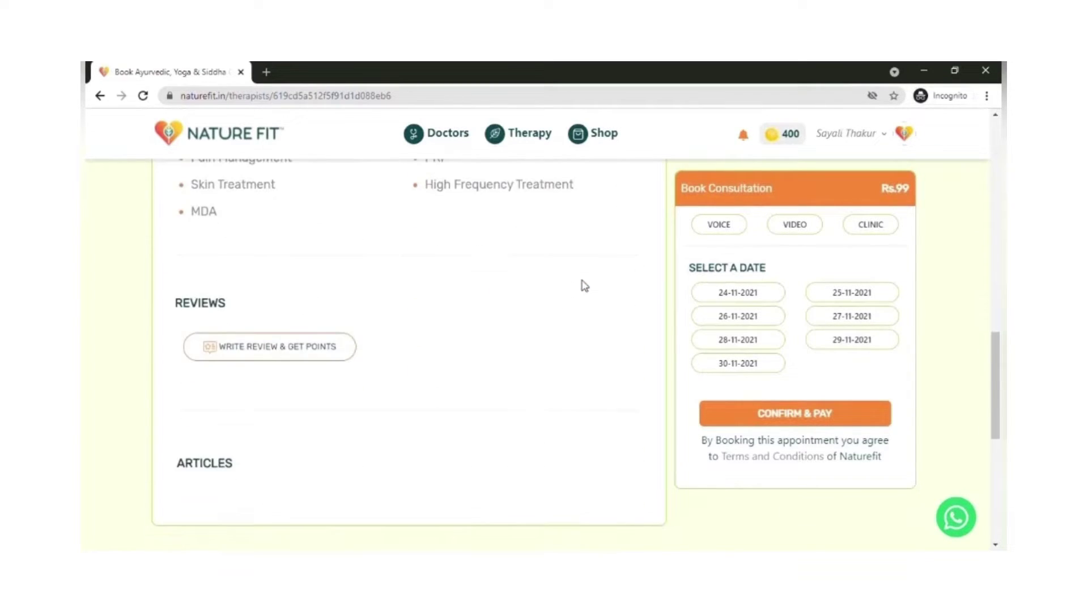
pyautogui.scroll(5, 584, 286)
pyautogui.scroll(8, 585, 285)
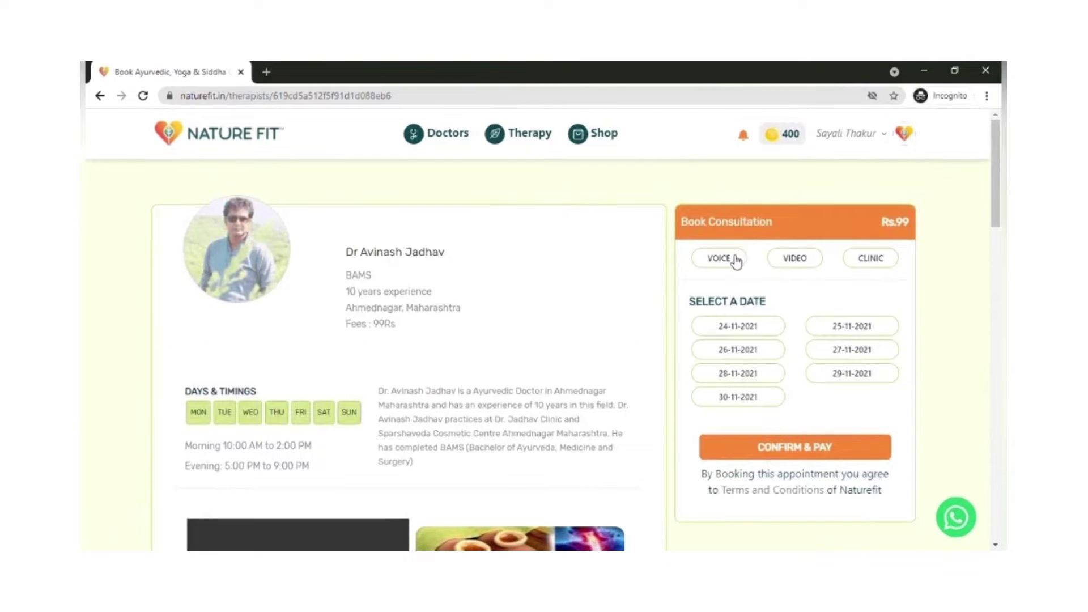
# - Choose a video consultation on 24-11-2021 in the 17:30 evening slot and proceed to payment
pyautogui.click(736, 261)
pyautogui.click(864, 263)
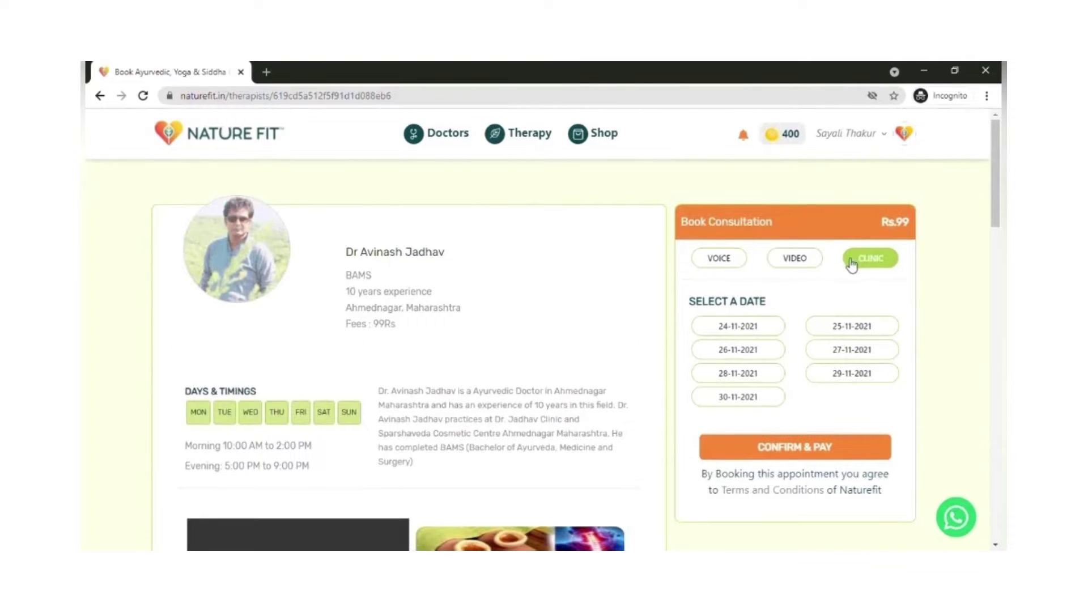
pyautogui.click(813, 263)
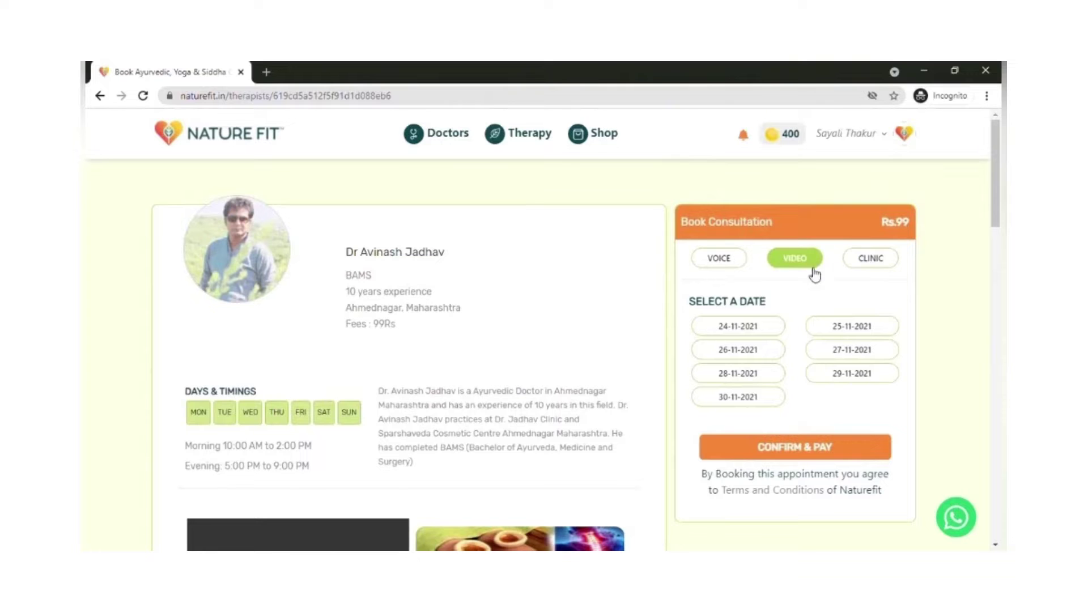
pyautogui.click(771, 327)
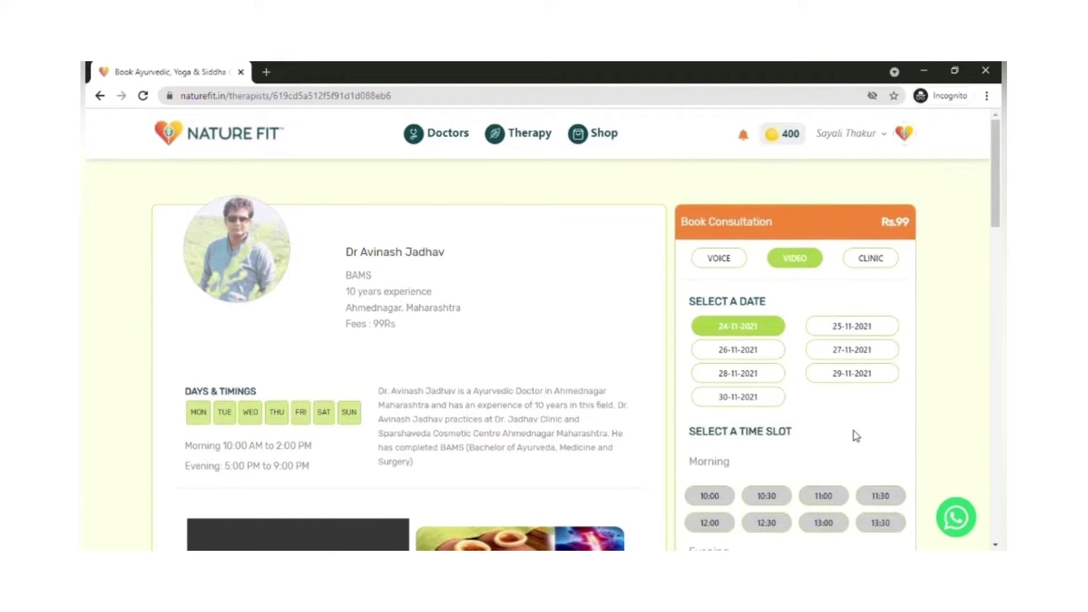
pyautogui.scroll(-9, 855, 437)
pyautogui.scroll(-5, 872, 412)
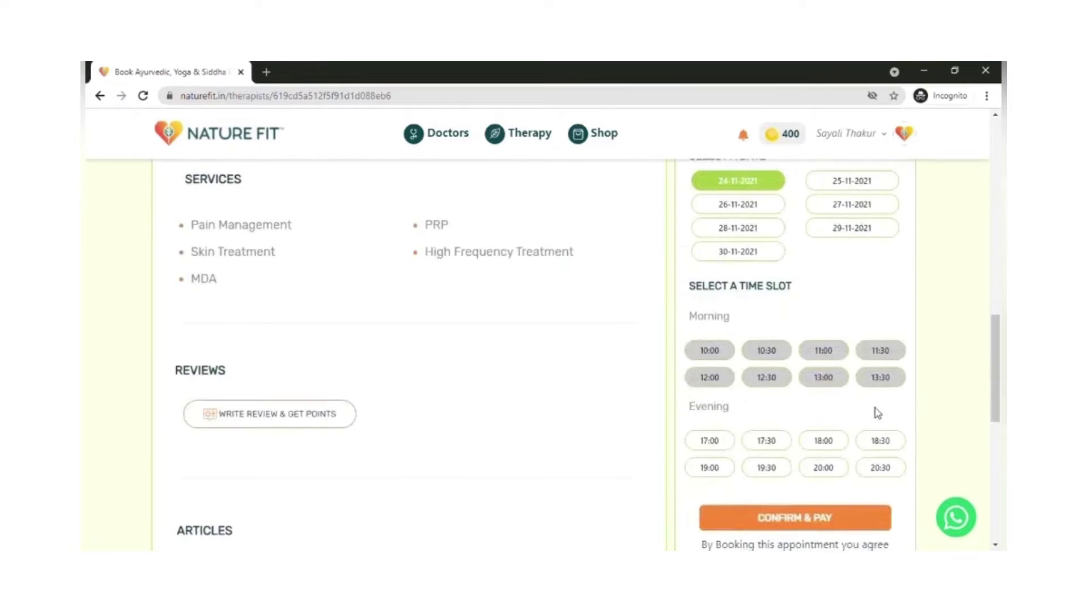
pyautogui.click(774, 312)
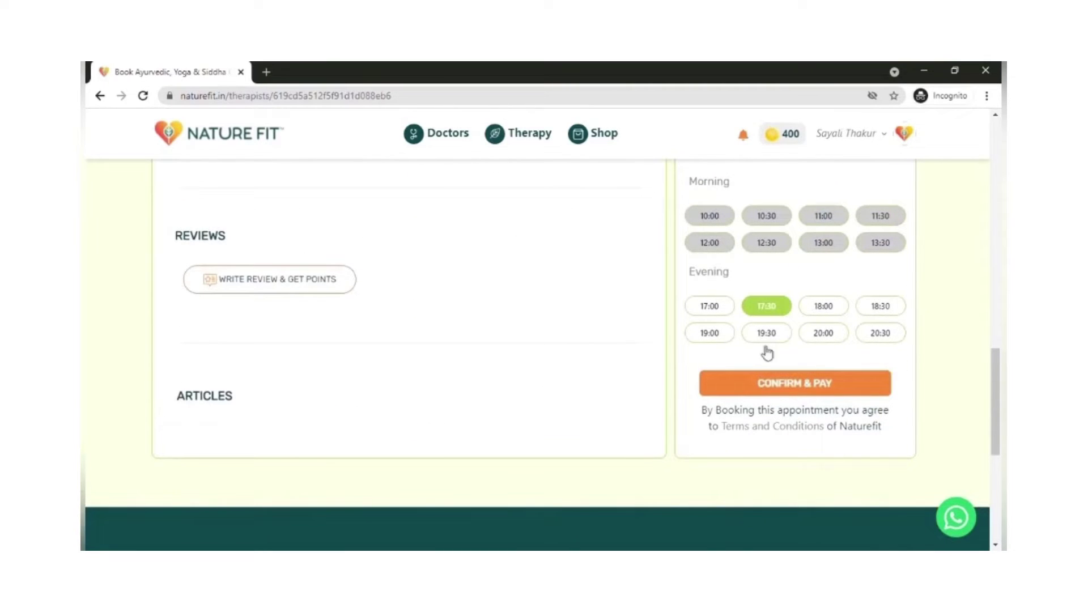
pyautogui.click(794, 385)
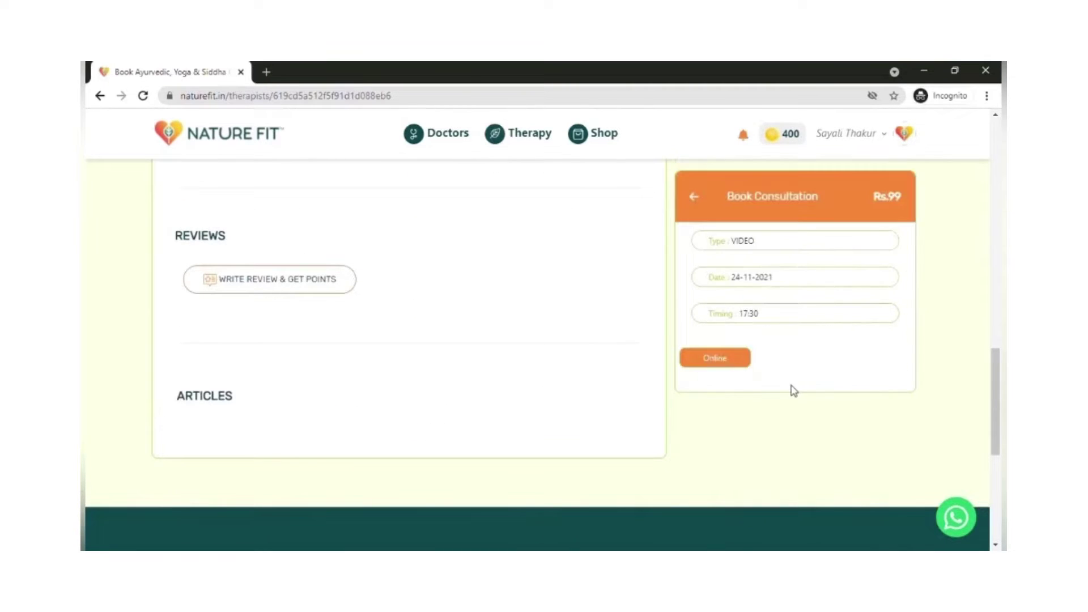
# - Pay the Rs.99 consultation fee online with the PhonePe wallet
pyautogui.click(725, 365)
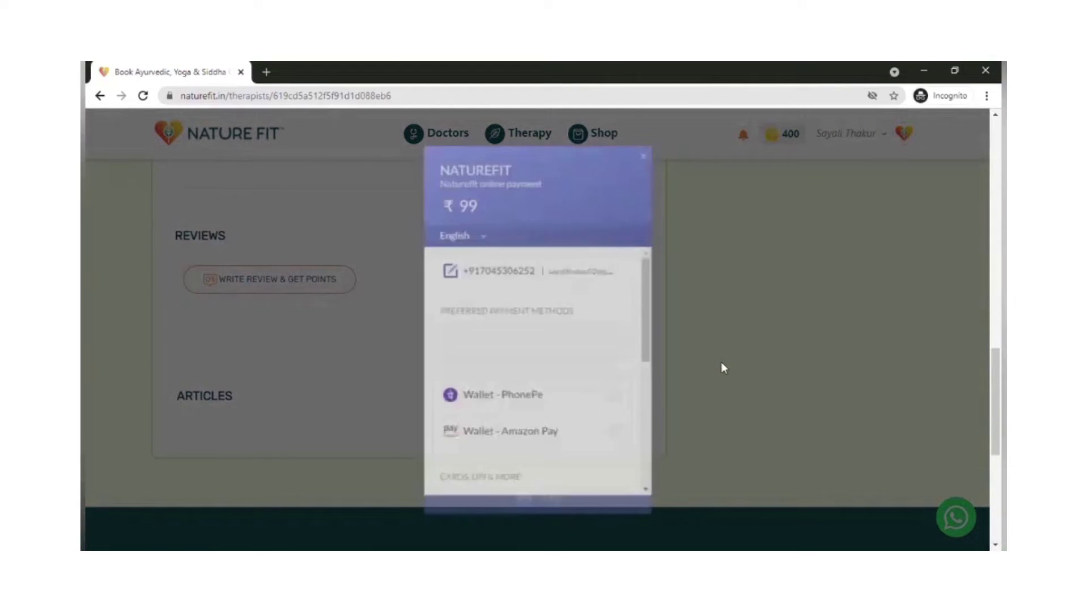
pyautogui.click(583, 340)
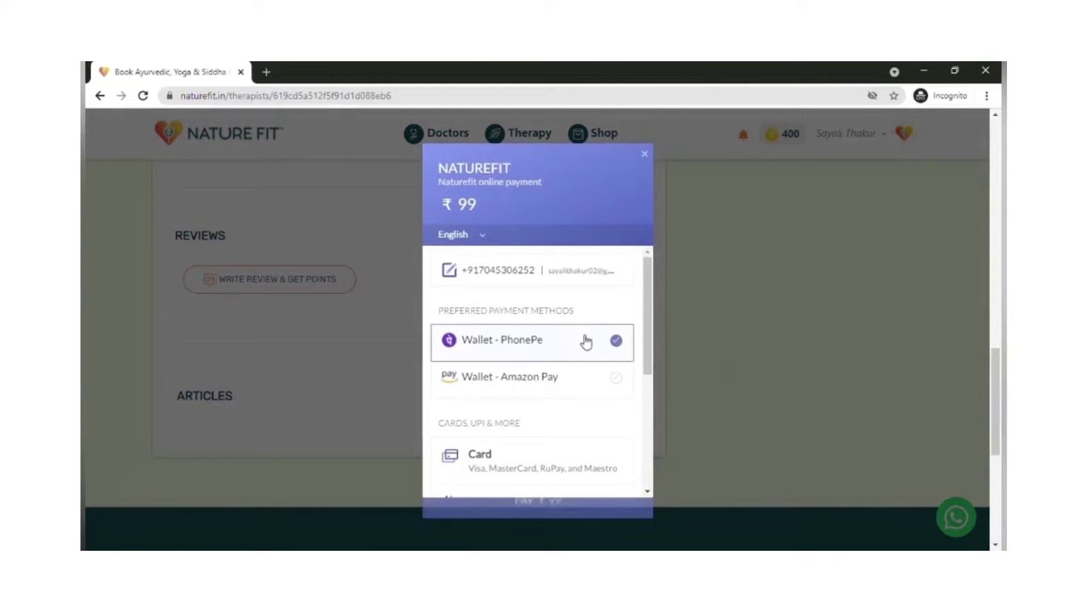
pyautogui.click(552, 516)
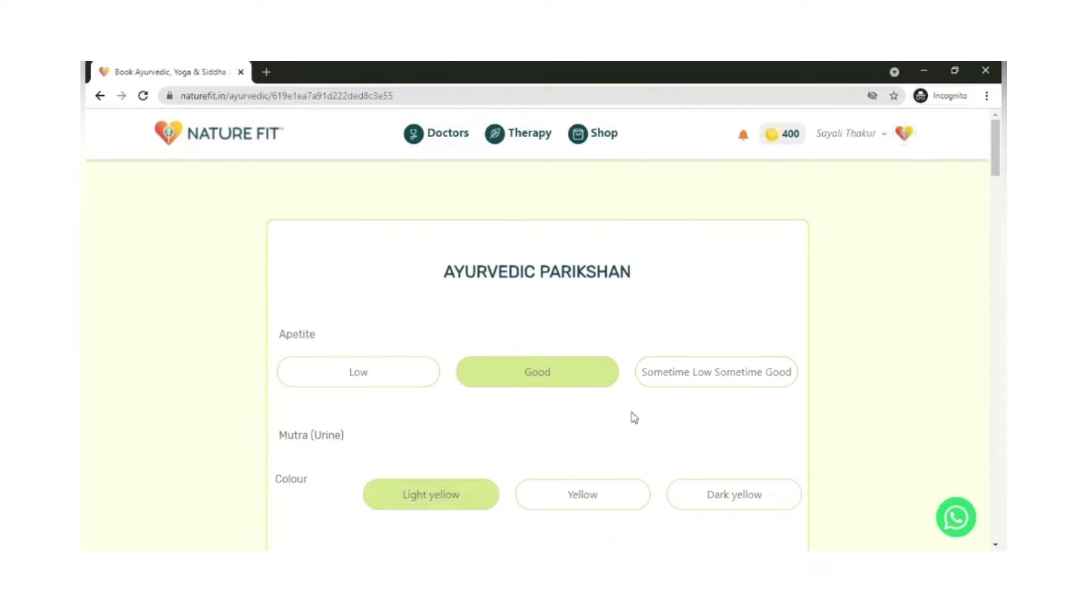
# - Keep the prefilled Ayurvedic Parikshan answers, and in the Prakriti Analysis Test set Skin General Feel to Smooth and Skin Complexion to Dark/Brownish
pyautogui.scroll(-6, 634, 418)
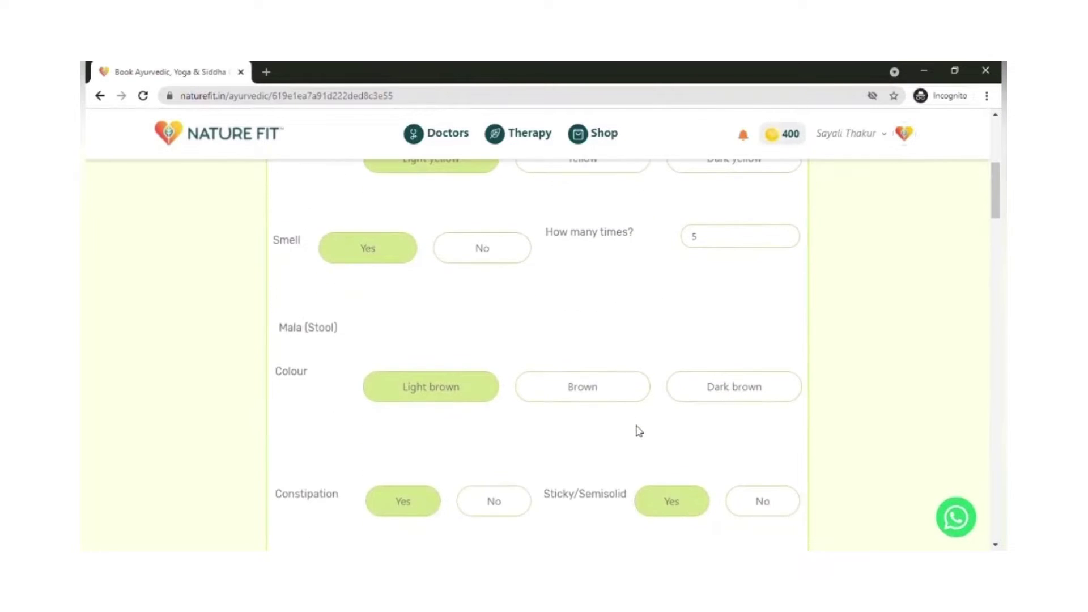
pyautogui.scroll(-6, 638, 431)
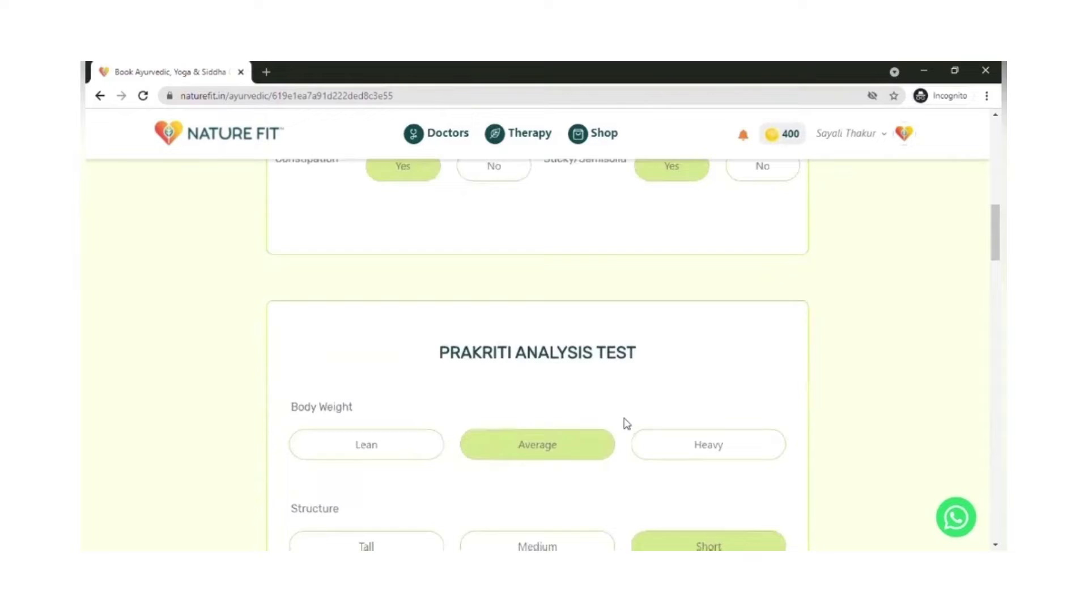
pyautogui.scroll(-3, 627, 429)
pyautogui.scroll(-2, 614, 434)
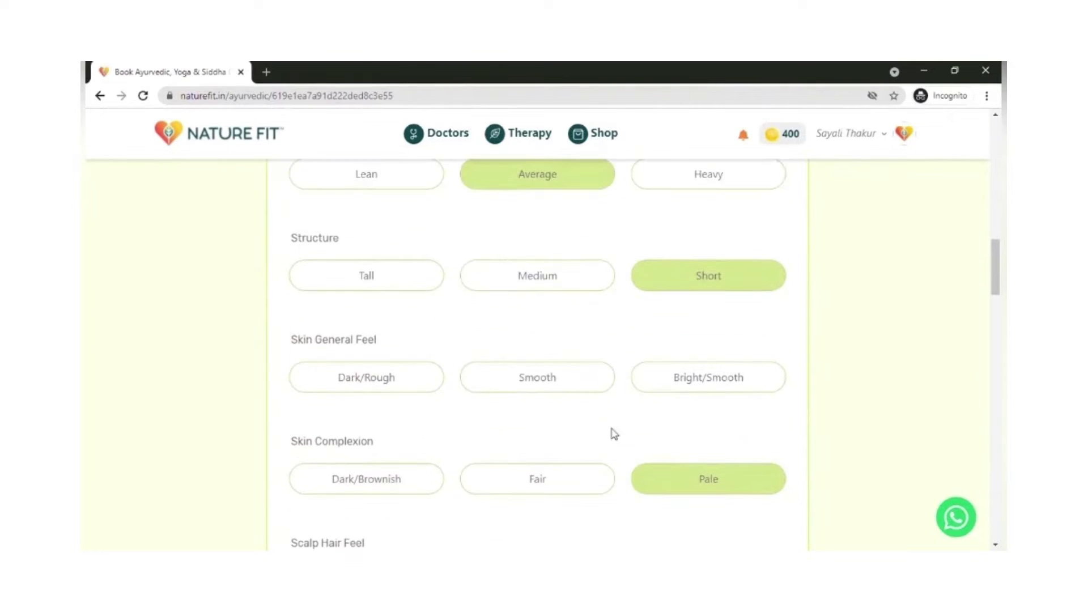
pyautogui.click(530, 378)
pyautogui.scroll(-1, 548, 384)
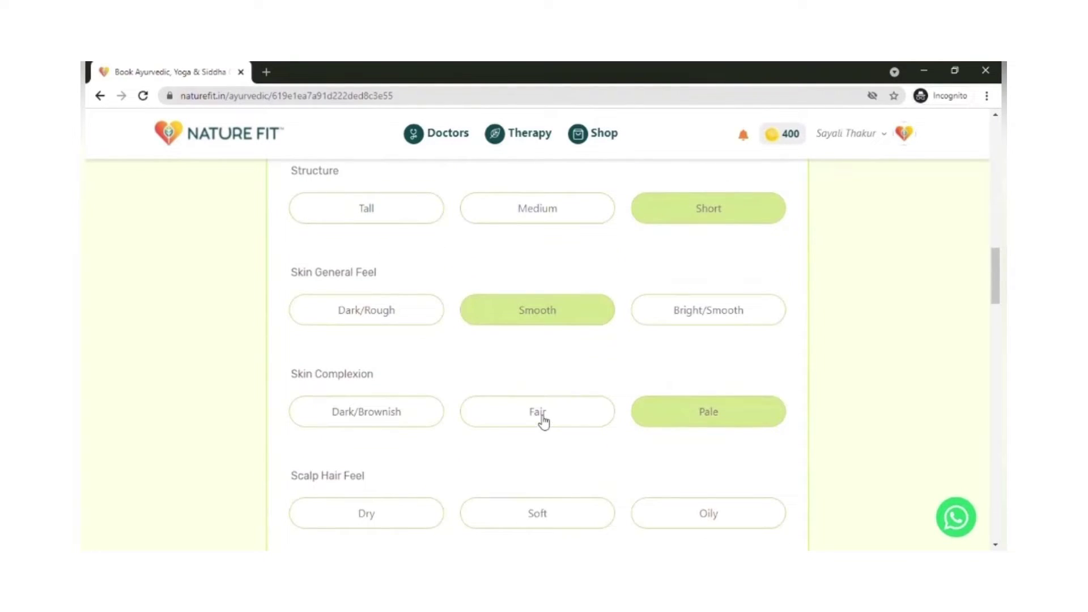
pyautogui.scroll(-2, 696, 448)
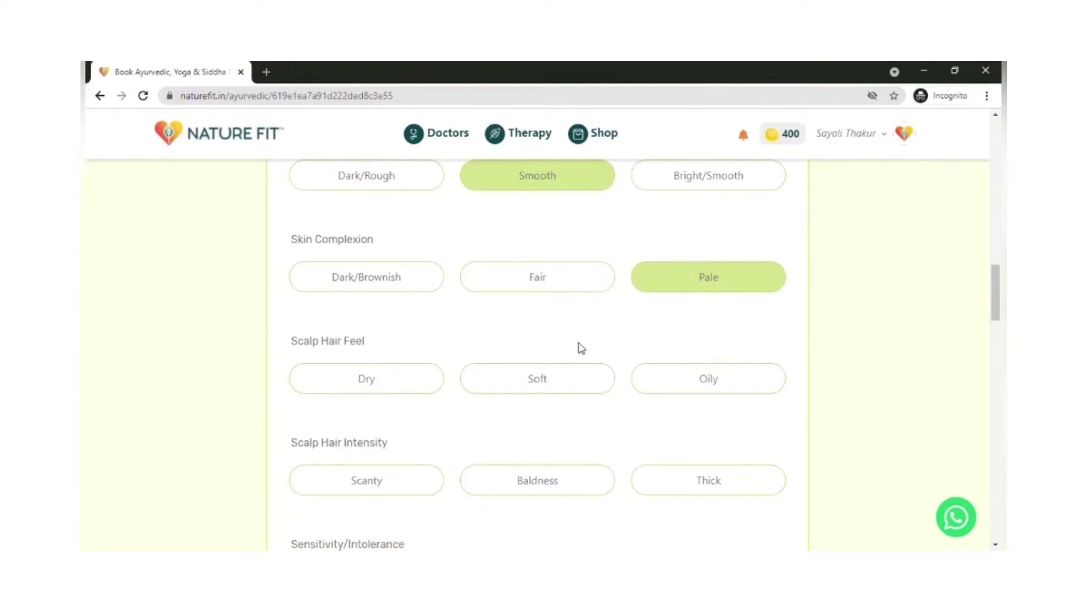
pyautogui.scroll(-1, 583, 348)
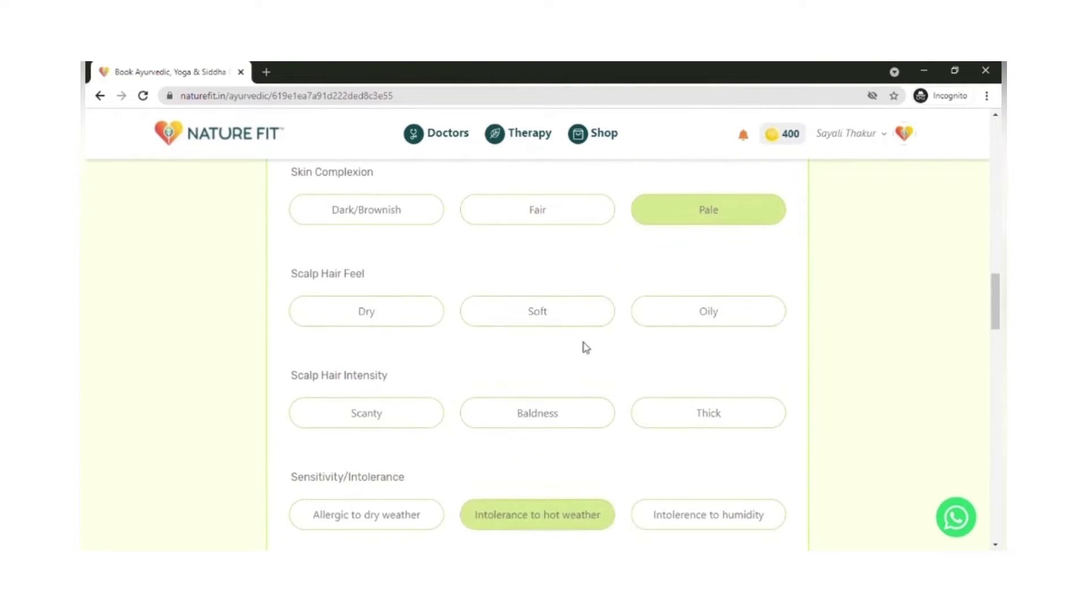
pyautogui.click(430, 224)
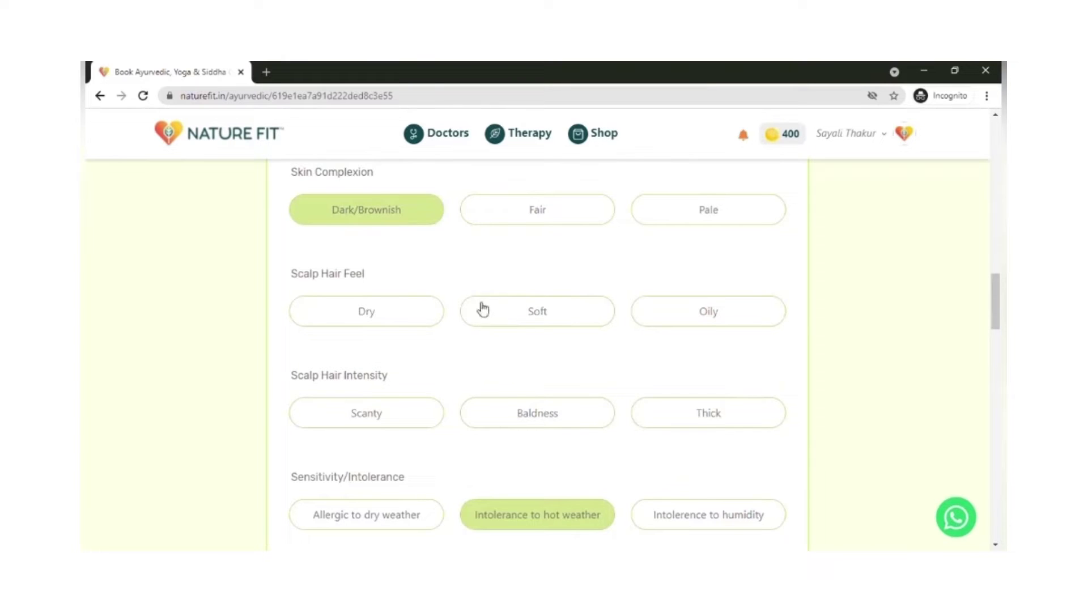
# - Answer Scalp Hair Feel with Soft and Scalp Hair Intensity with Baldness
pyautogui.scroll(-1, 497, 306)
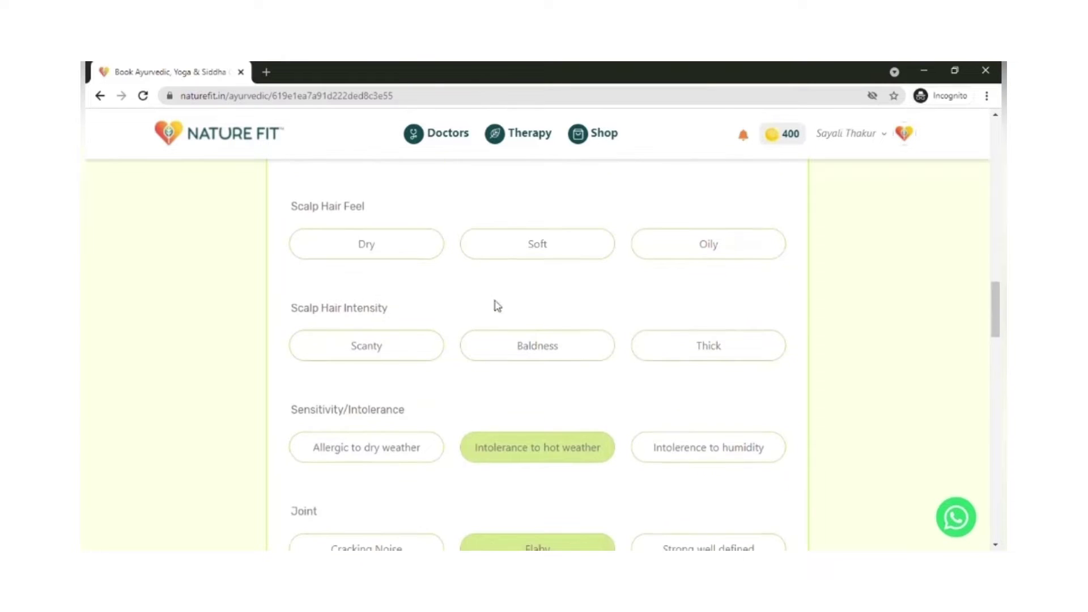
pyautogui.click(513, 252)
pyautogui.scroll(-1, 465, 280)
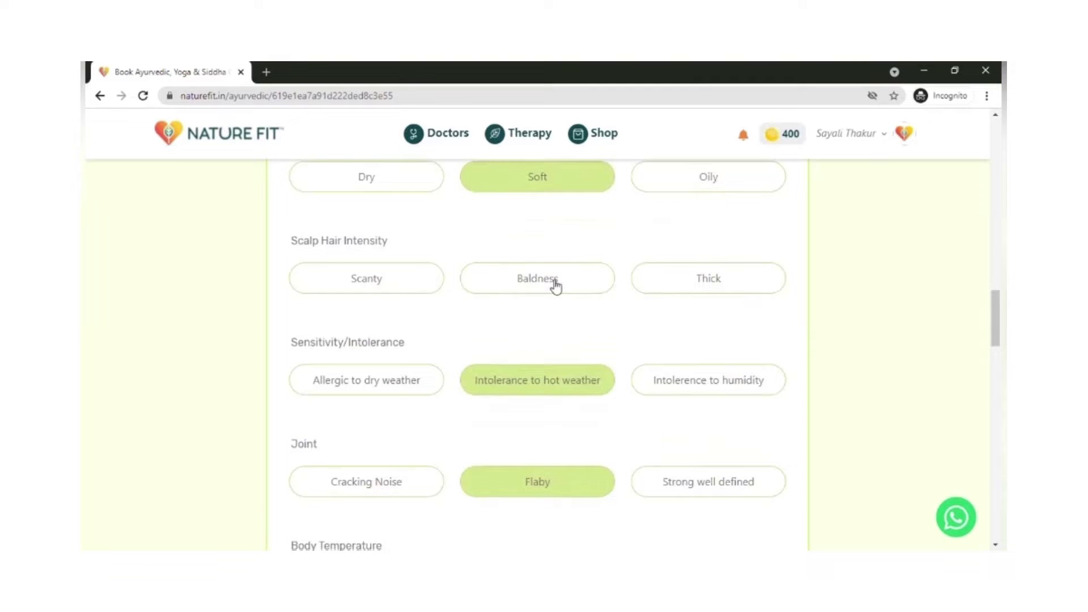
pyautogui.click(556, 286)
pyautogui.scroll(-1, 495, 287)
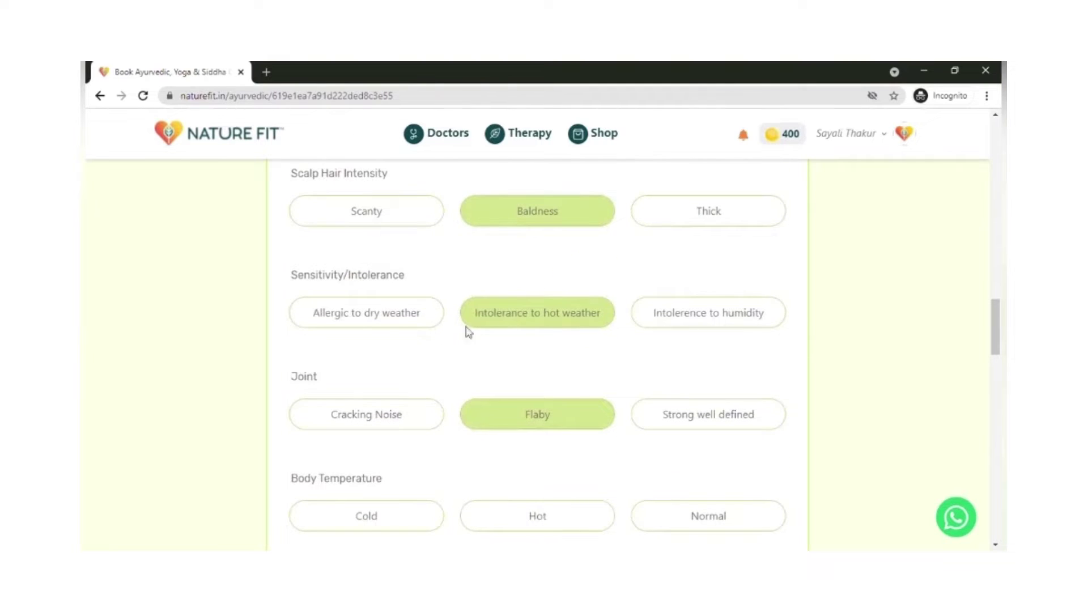
# - Set Body Temperature to Cold and Work to Normal in the Prakriti Analysis Test
pyautogui.scroll(-3, 468, 332)
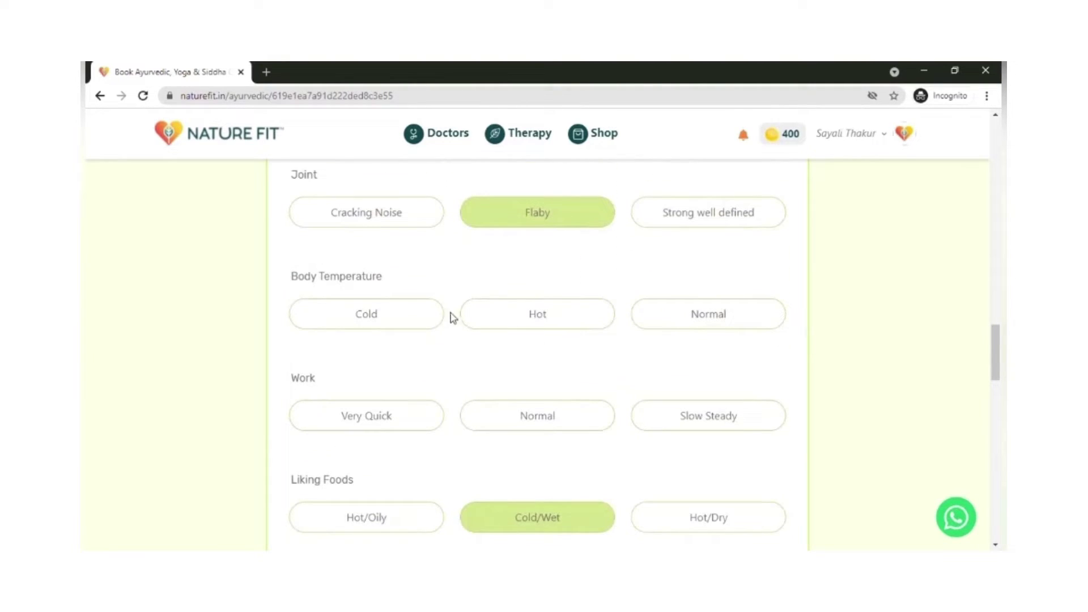
pyautogui.click(416, 316)
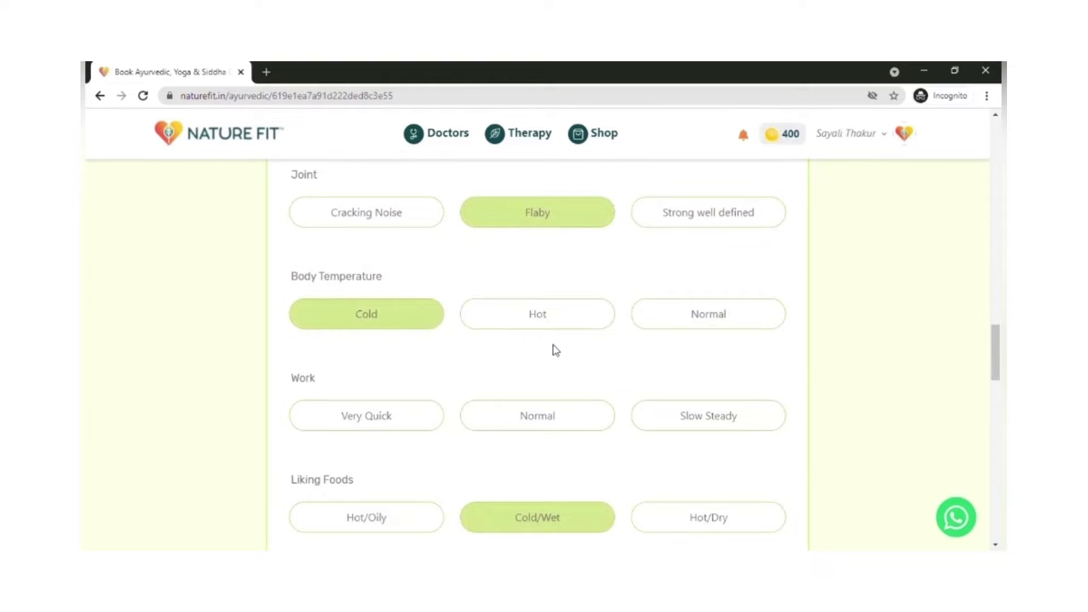
pyautogui.scroll(-1, 553, 349)
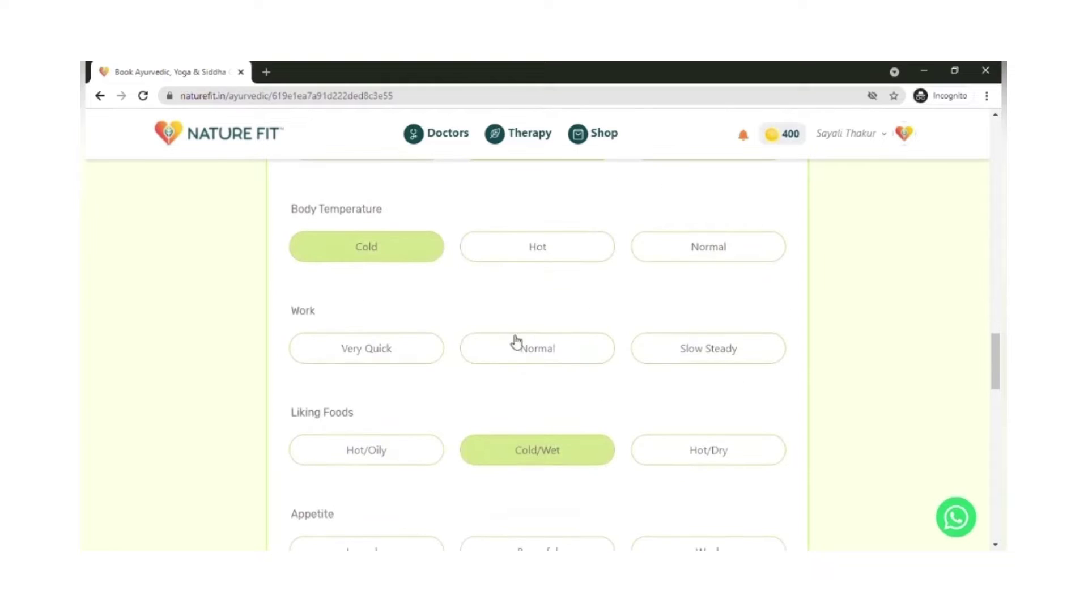
pyautogui.click(557, 355)
pyautogui.scroll(-3, 553, 359)
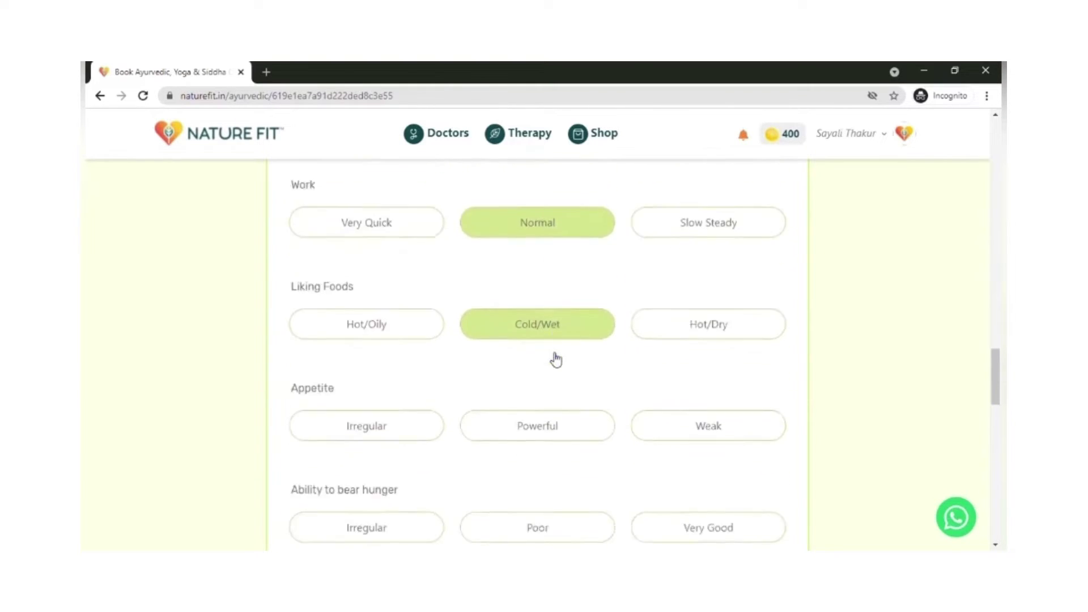
# - Answer the eating and drinking questions: Appetite Irregular, Ability to bear hunger Poor, and Thirst Very Often
pyautogui.click(426, 352)
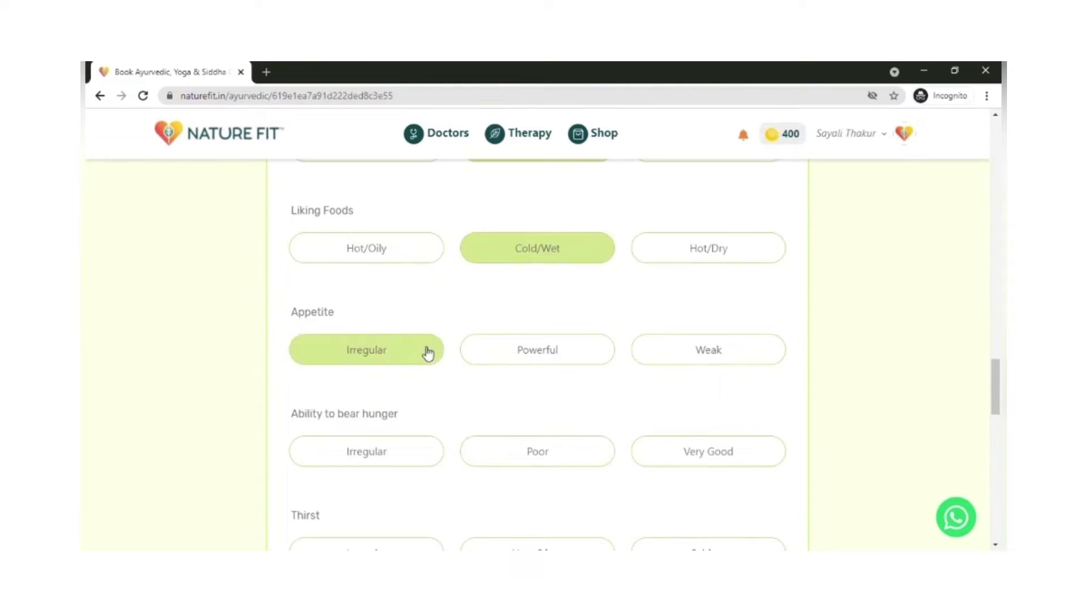
pyautogui.scroll(-1, 513, 369)
pyautogui.click(552, 391)
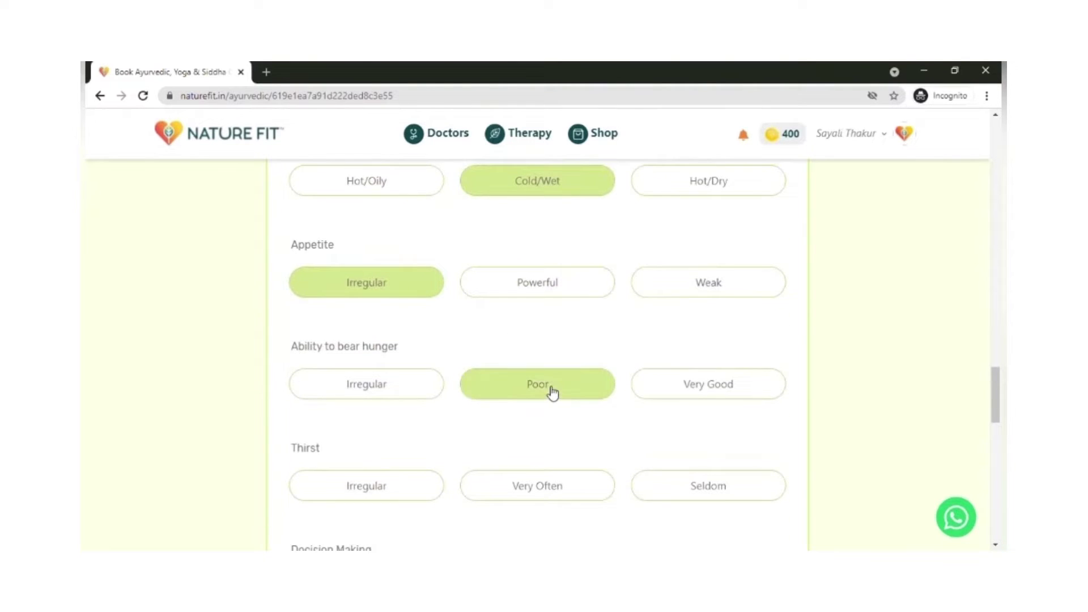
pyautogui.scroll(-1, 553, 391)
pyautogui.click(558, 429)
pyautogui.scroll(-1, 557, 430)
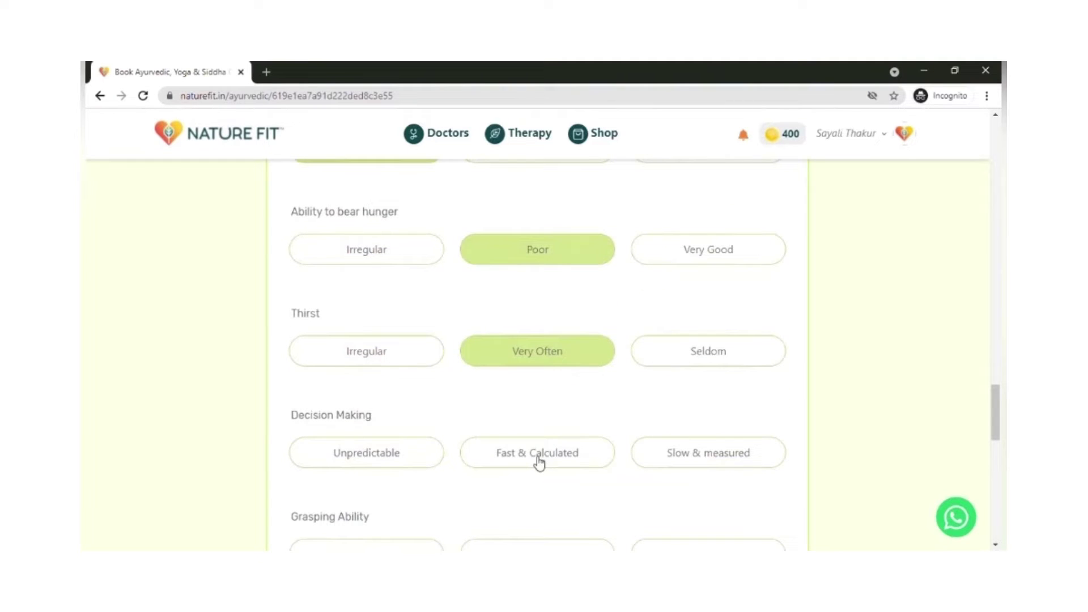
# - Set Decision Making to Fast & Calculated and Grasping Ability to Fast & Superficial
pyautogui.click(538, 461)
pyautogui.scroll(-2, 538, 462)
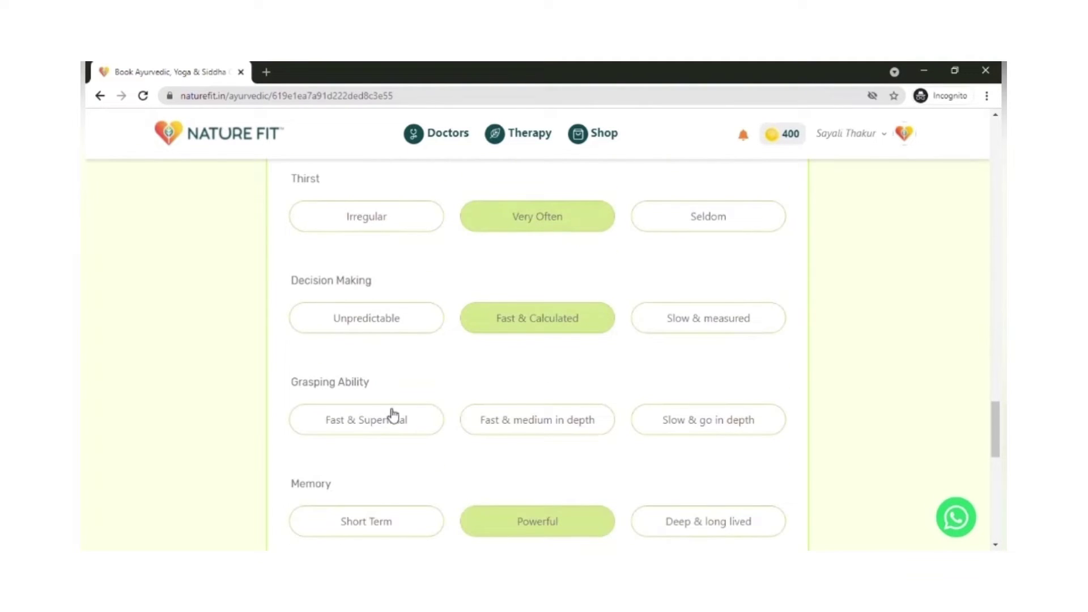
pyautogui.click(393, 415)
pyautogui.scroll(-3, 643, 420)
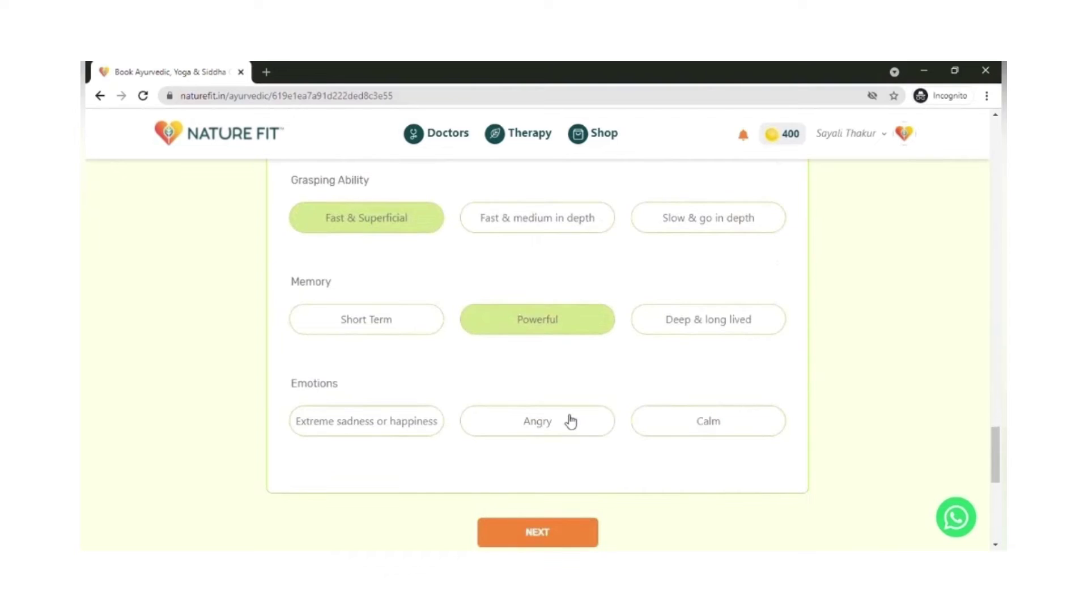
# - Set Emotions to Angry and continue to the Ayurvedic analysis summary
pyautogui.click(569, 420)
pyautogui.scroll(-2, 574, 439)
pyautogui.click(545, 406)
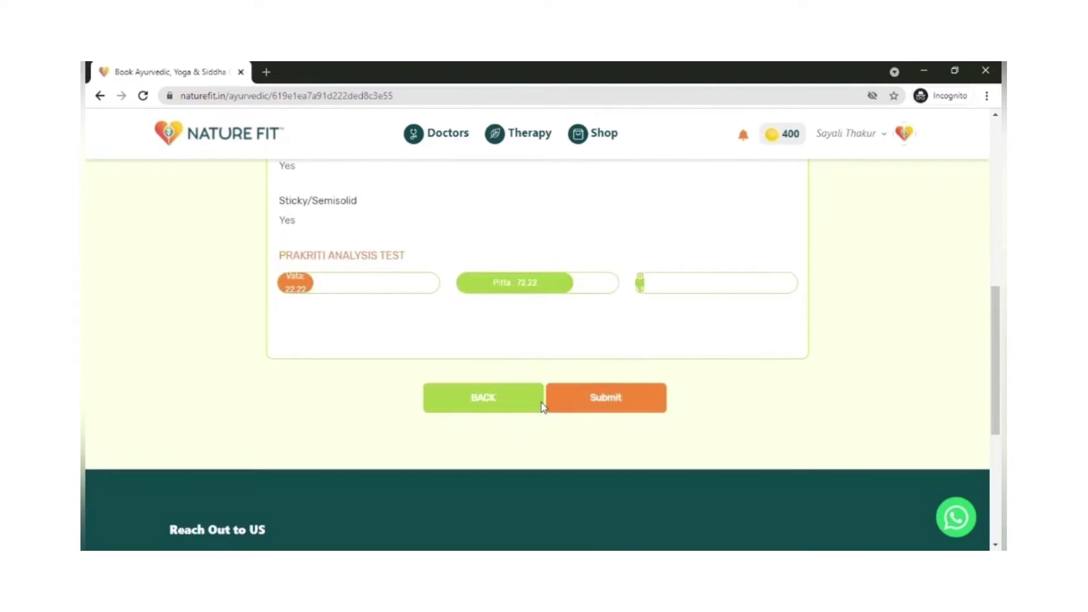
# - Review the Ayurvedic analysis summary with the Prakriti test scores, submit it and acknowledge the message
pyautogui.scroll(3, 588, 399)
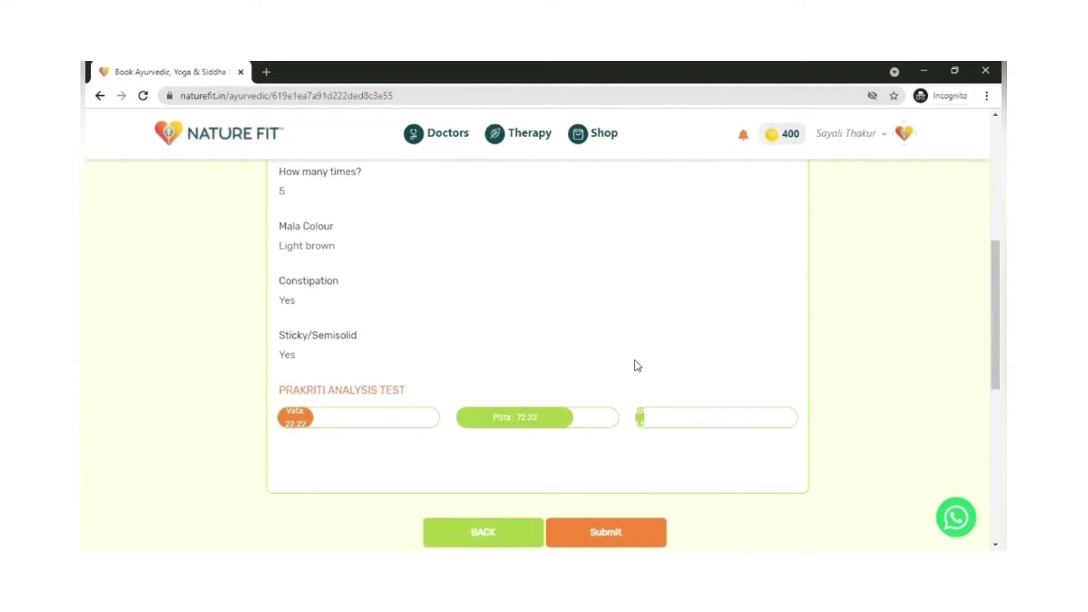
pyautogui.scroll(5, 637, 365)
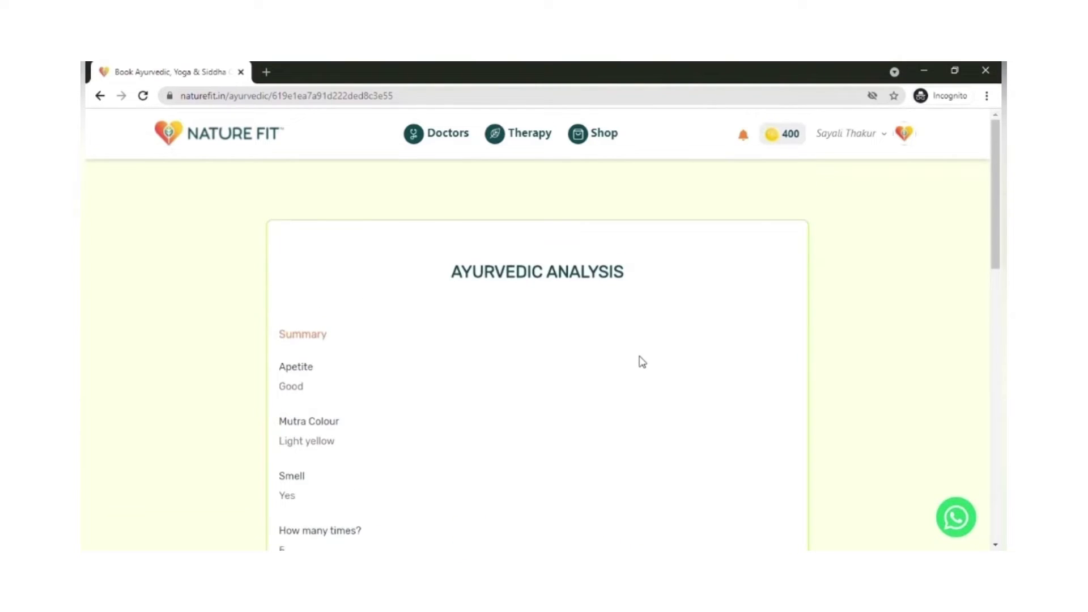
pyautogui.scroll(-5, 642, 362)
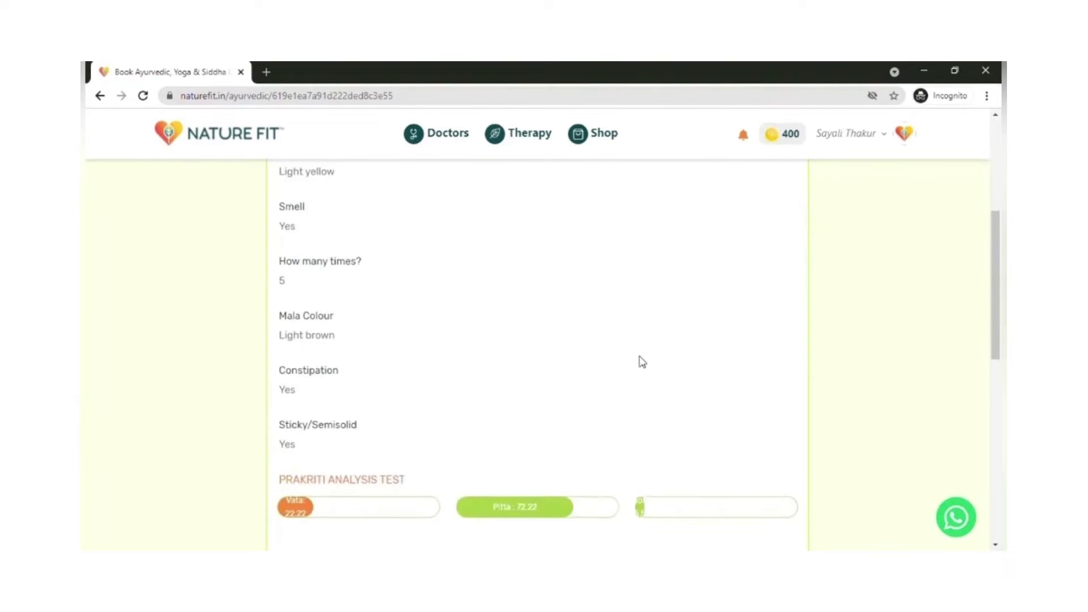
pyautogui.scroll(-3, 640, 363)
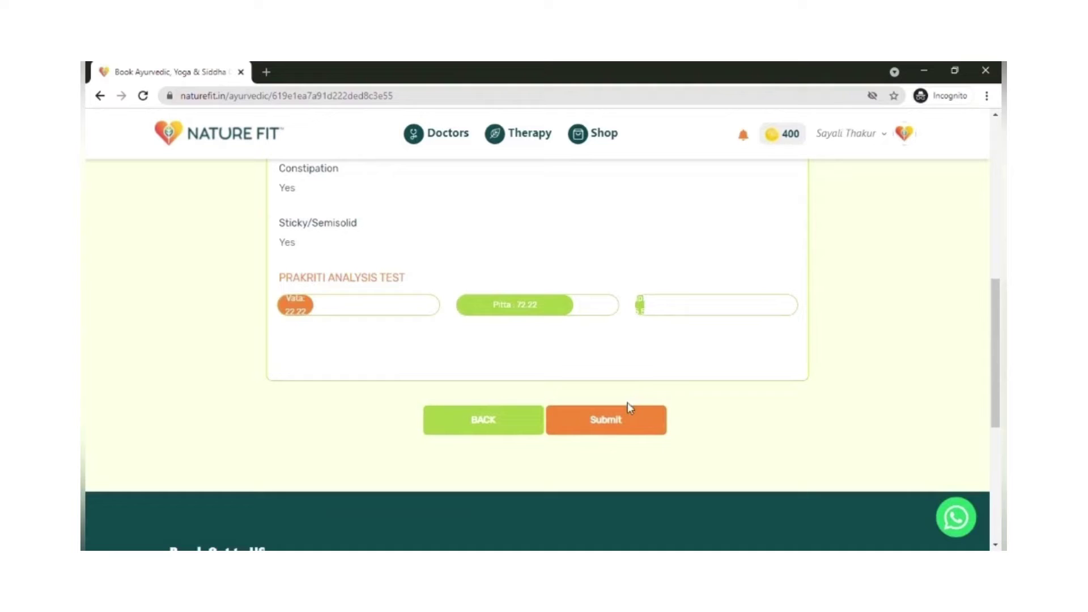
pyautogui.click(627, 419)
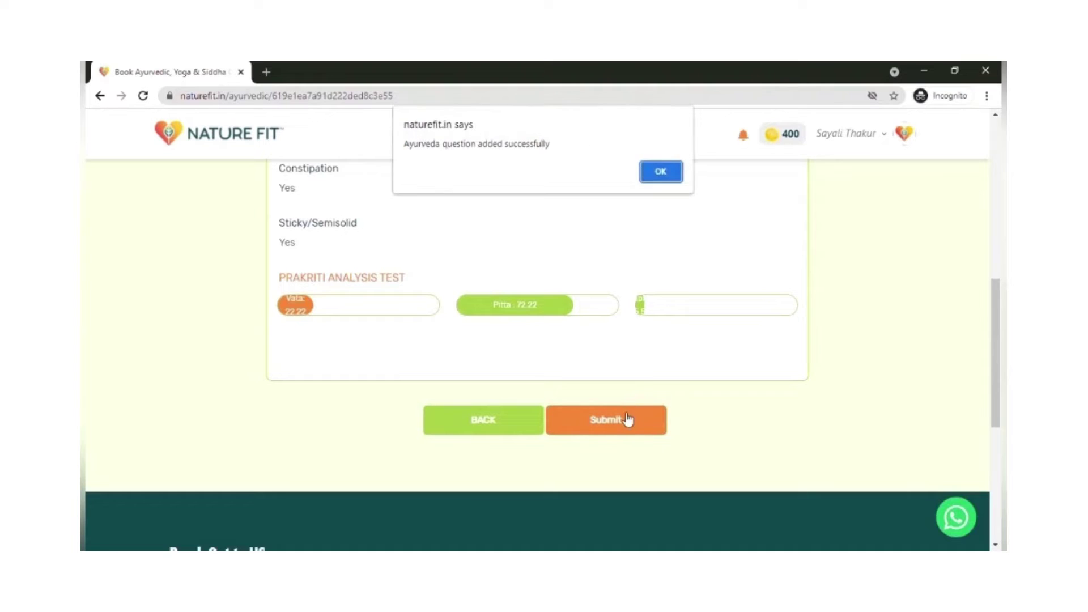
pyautogui.click(671, 180)
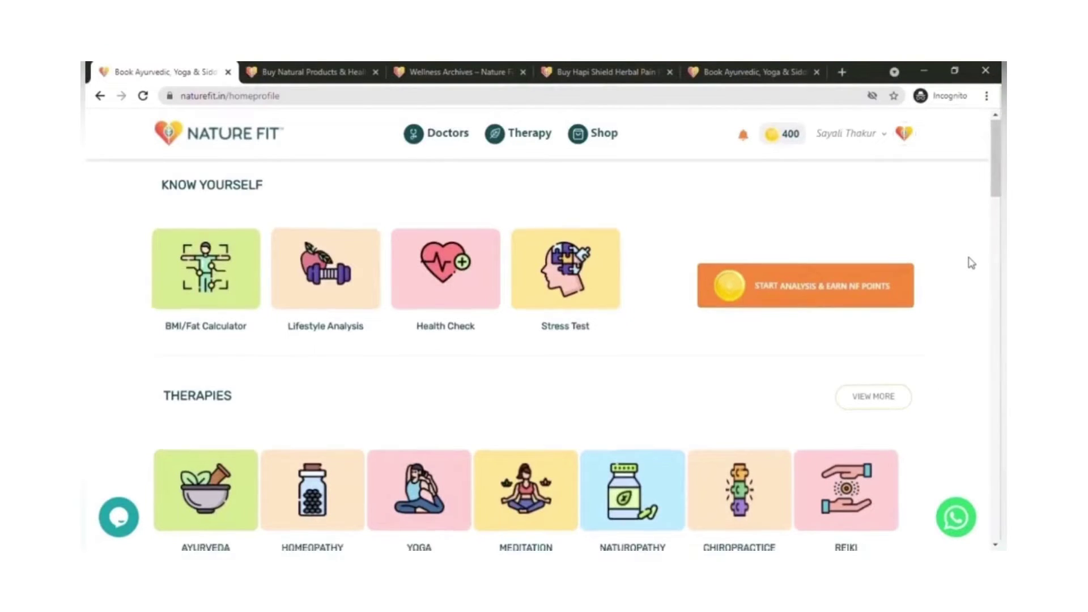
# - Look through the home page's therapies, doctors and practitioners, shop categories and ongoing challenges
pyautogui.scroll(-3, 976, 255)
pyautogui.scroll(-5, 971, 263)
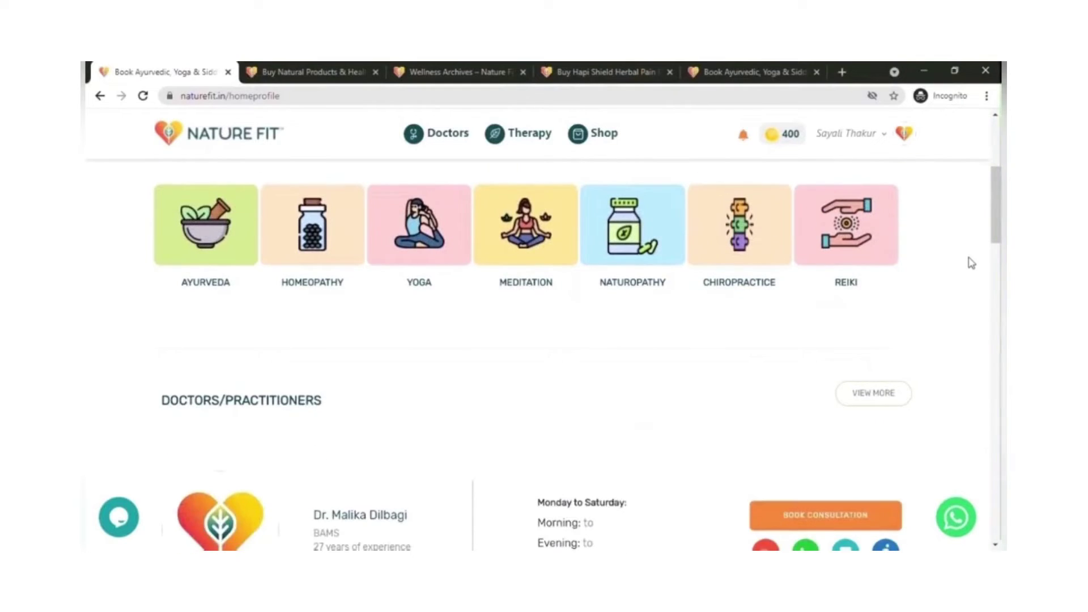
pyautogui.scroll(-10, 971, 262)
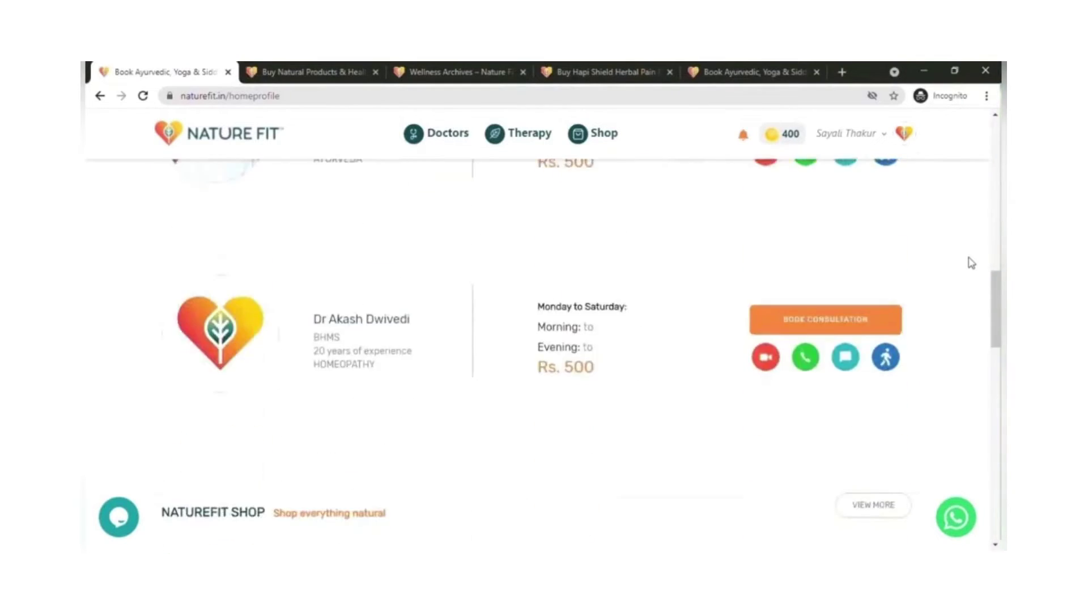
pyautogui.scroll(-1, 971, 262)
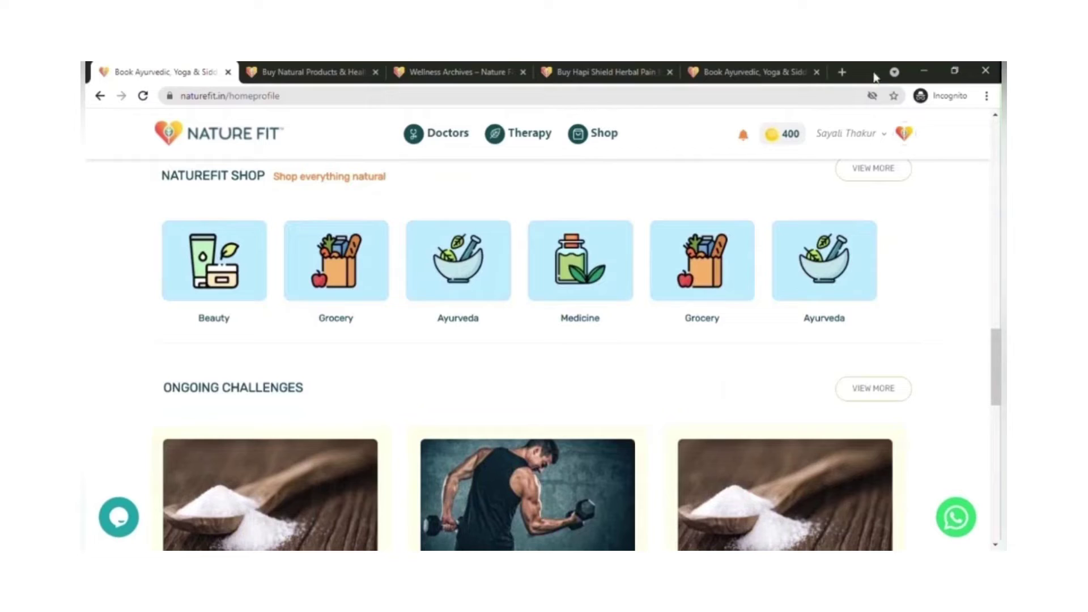
# - Browse the Nature Fit shop's featured categories and the products tagged Wellness
pyautogui.click(319, 67)
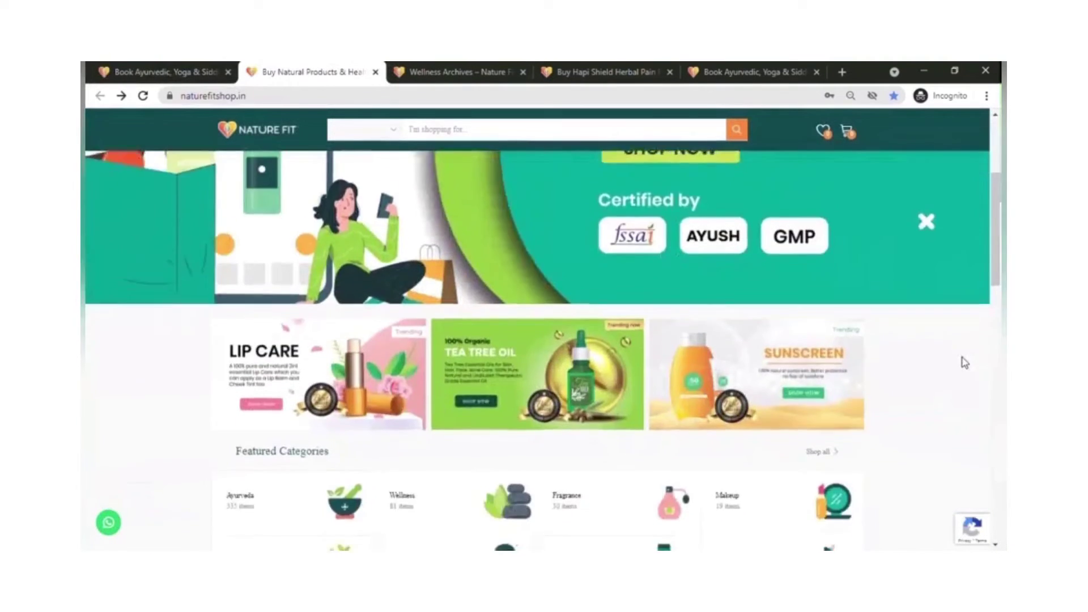
pyautogui.scroll(-5, 964, 362)
pyautogui.scroll(2, 964, 363)
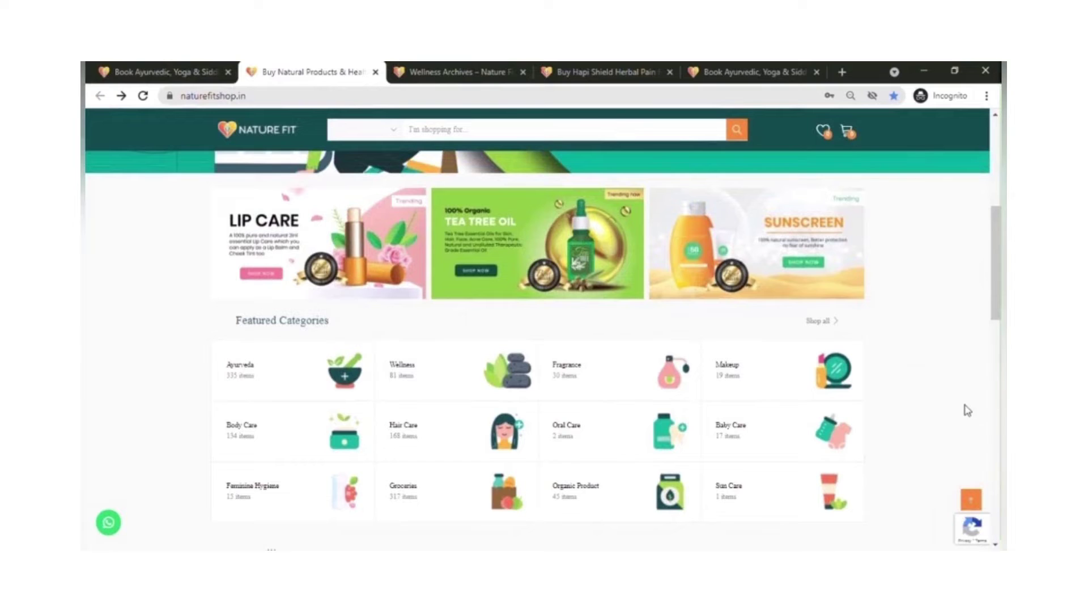
pyautogui.click(484, 66)
pyautogui.scroll(-4, 913, 358)
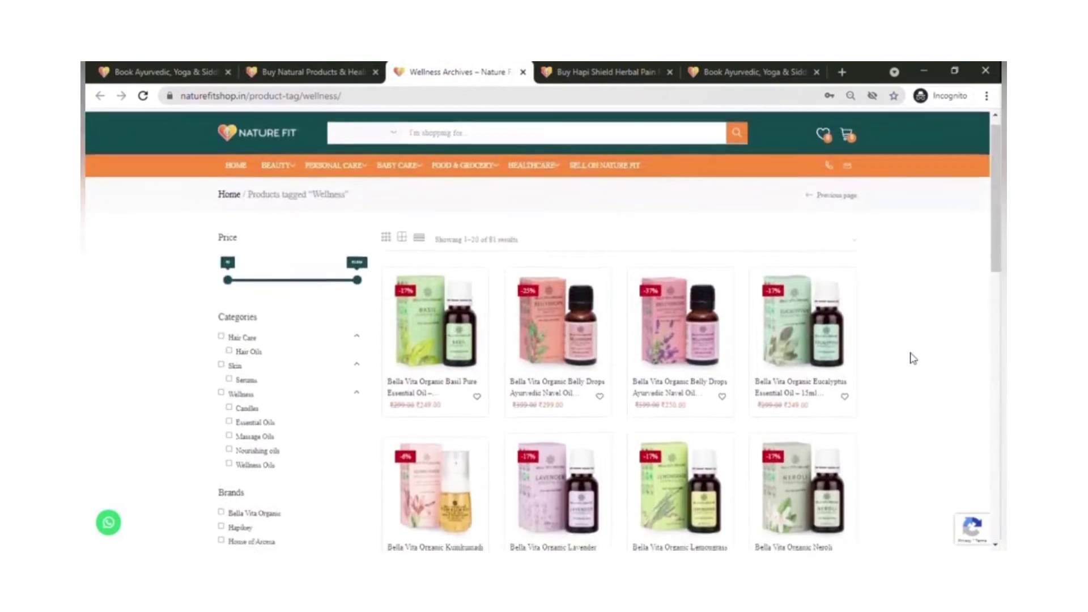
pyautogui.scroll(-1, 913, 358)
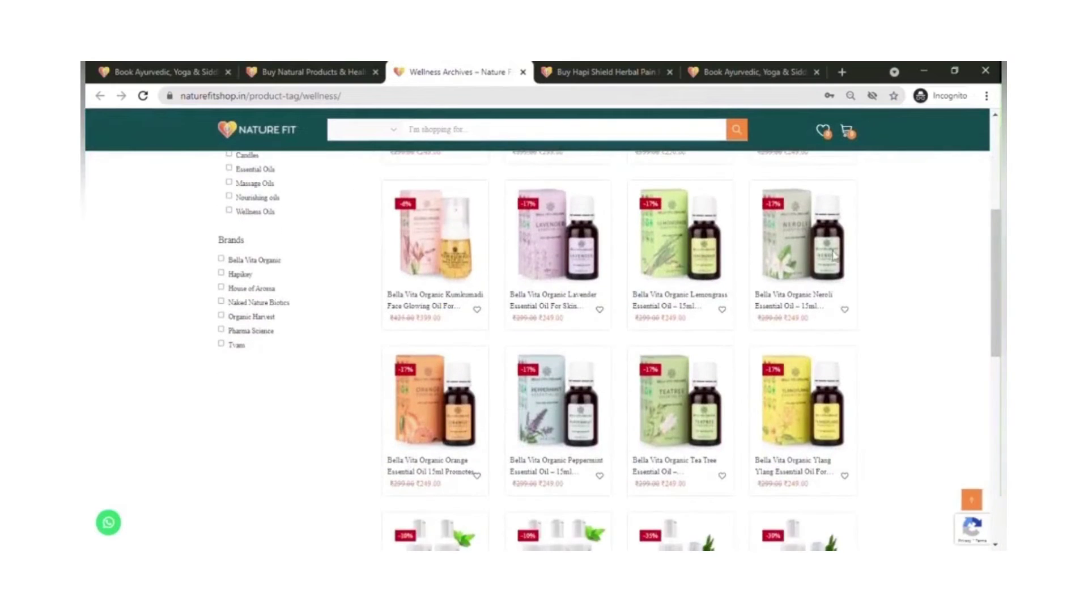
# - Examine the Hapi Shield Herbal Pain Relief Oil product page, including its additional information and description
pyautogui.hotkey('ctrl', 'Tab')
pyautogui.scroll(-4, 746, 352)
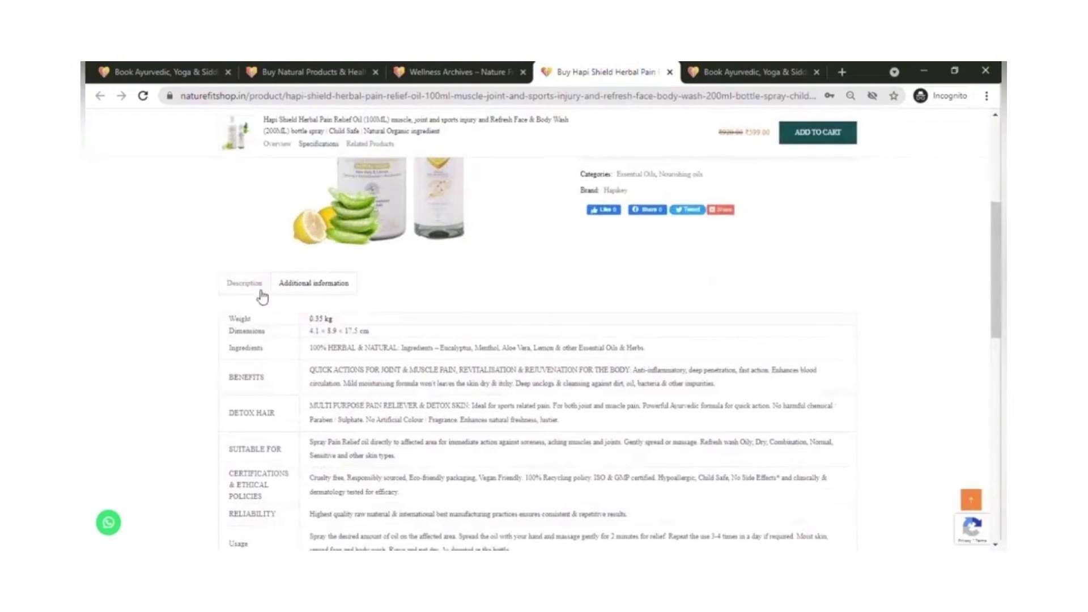
pyautogui.click(260, 293)
pyautogui.scroll(-2, 952, 320)
pyautogui.scroll(10, 952, 323)
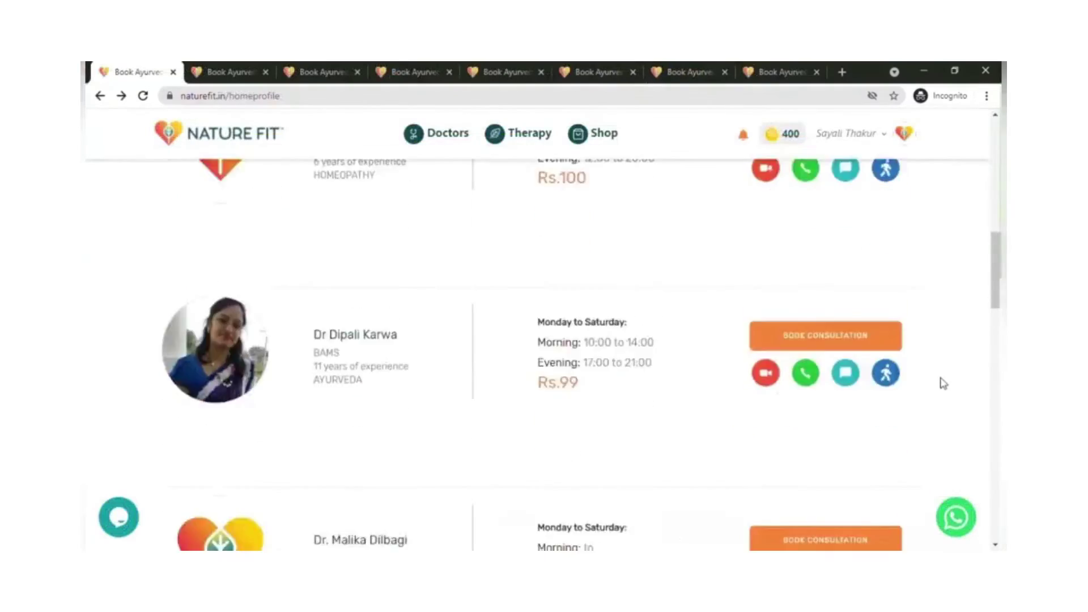
# - Look over the home page's free calculators and trackers, the meal tracker and the exercise tracker
pyautogui.scroll(-15, 942, 383)
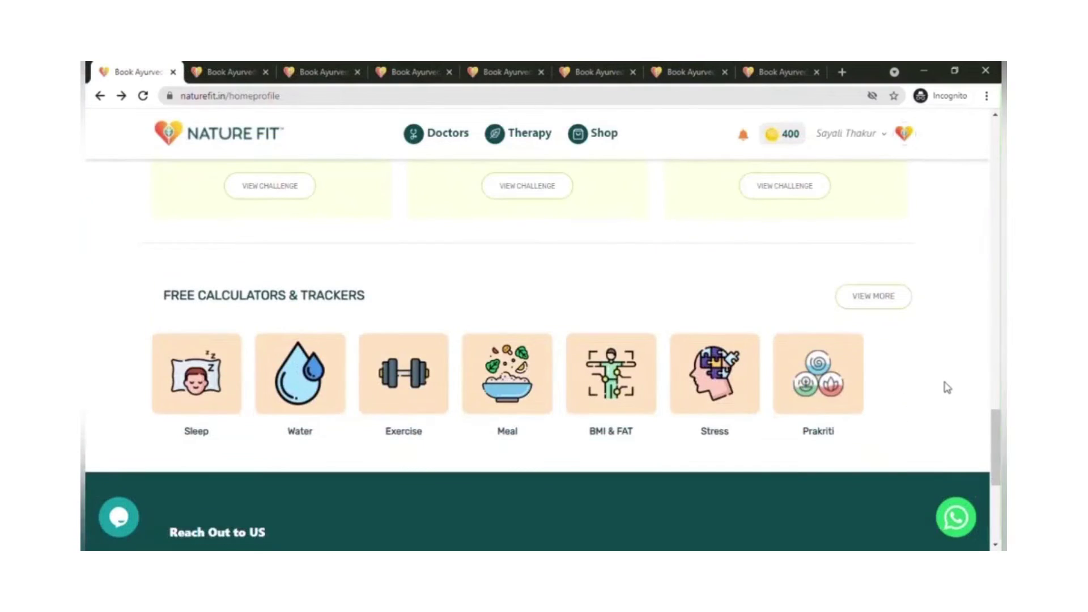
pyautogui.click(215, 71)
pyautogui.scroll(-5, 645, 242)
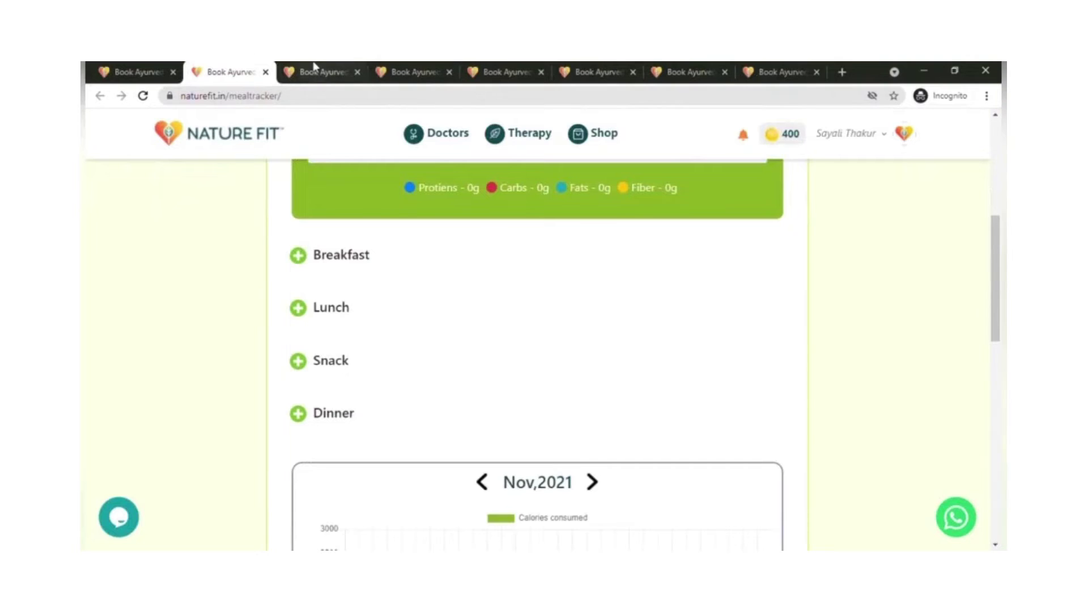
pyautogui.click(315, 72)
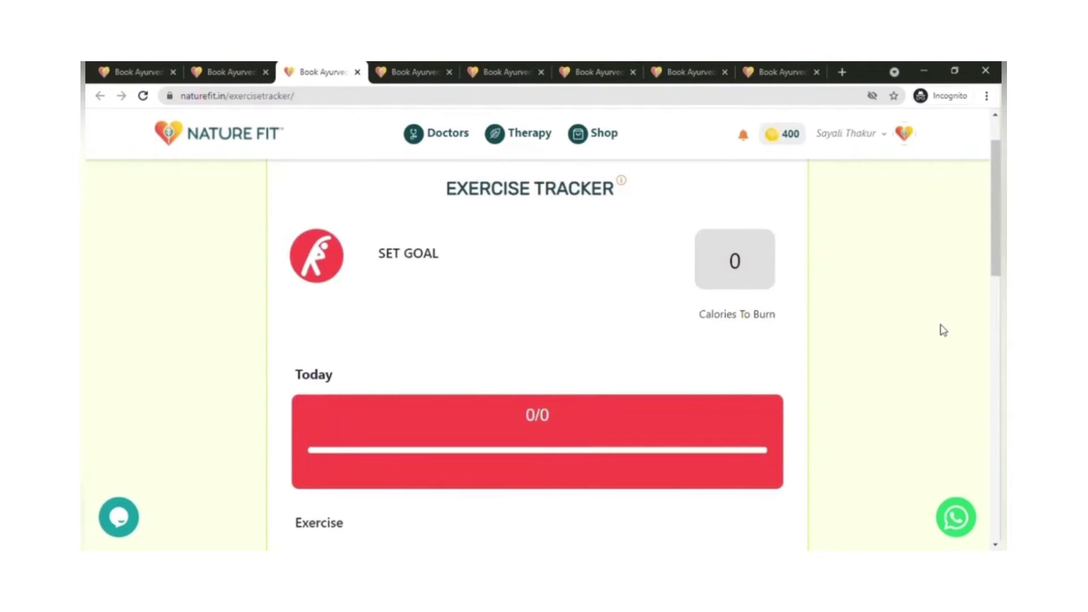
pyautogui.scroll(-6, 942, 330)
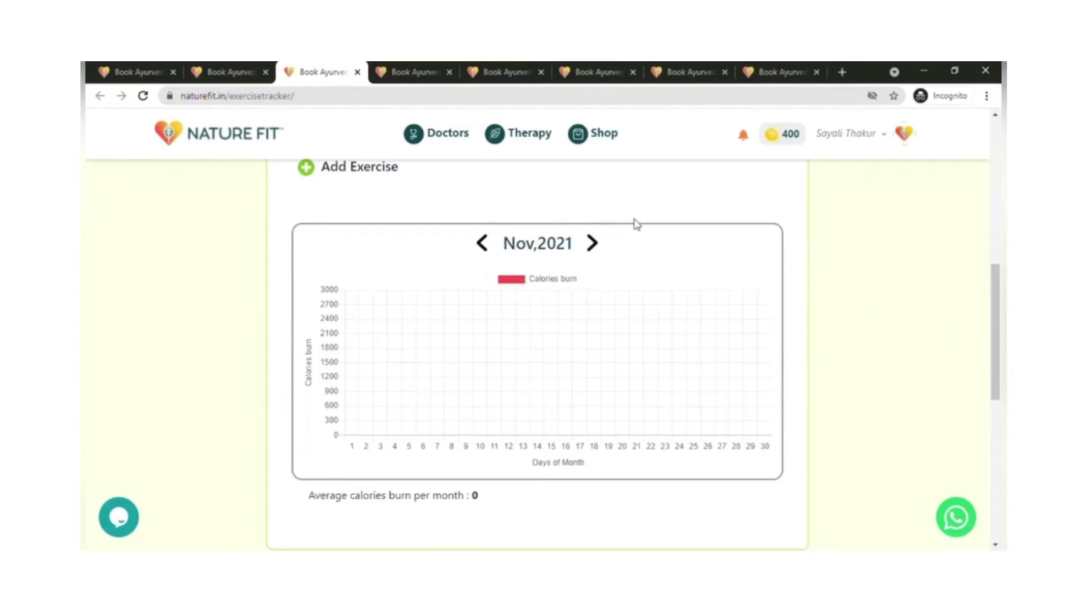
# - View the BMI & Fat Tracker, the Sleep Tracker and the Prakriti test questions
pyautogui.click(416, 68)
pyautogui.click(478, 69)
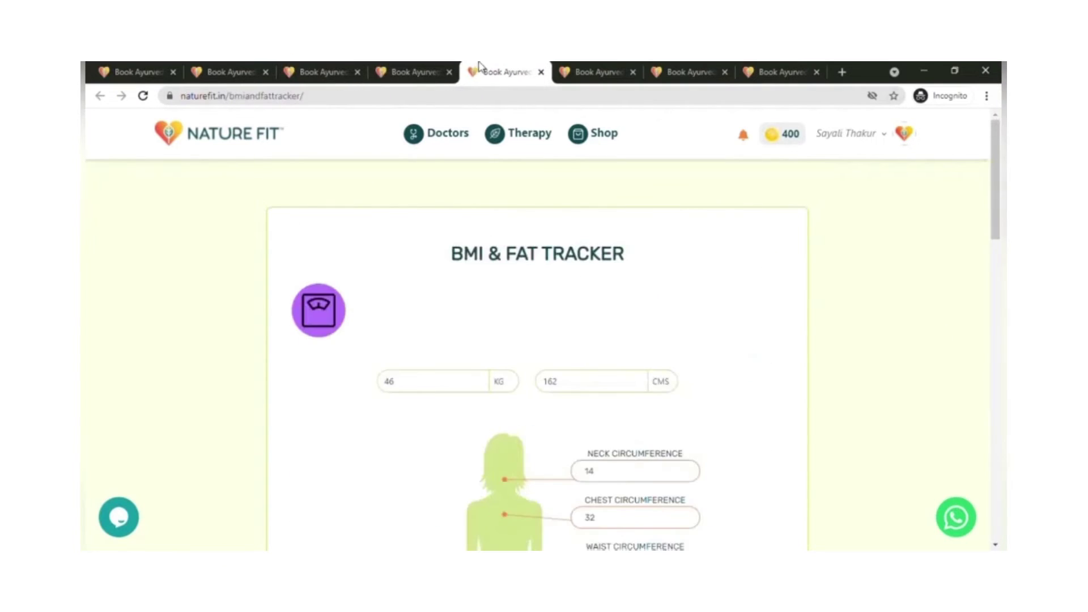
pyautogui.click(600, 67)
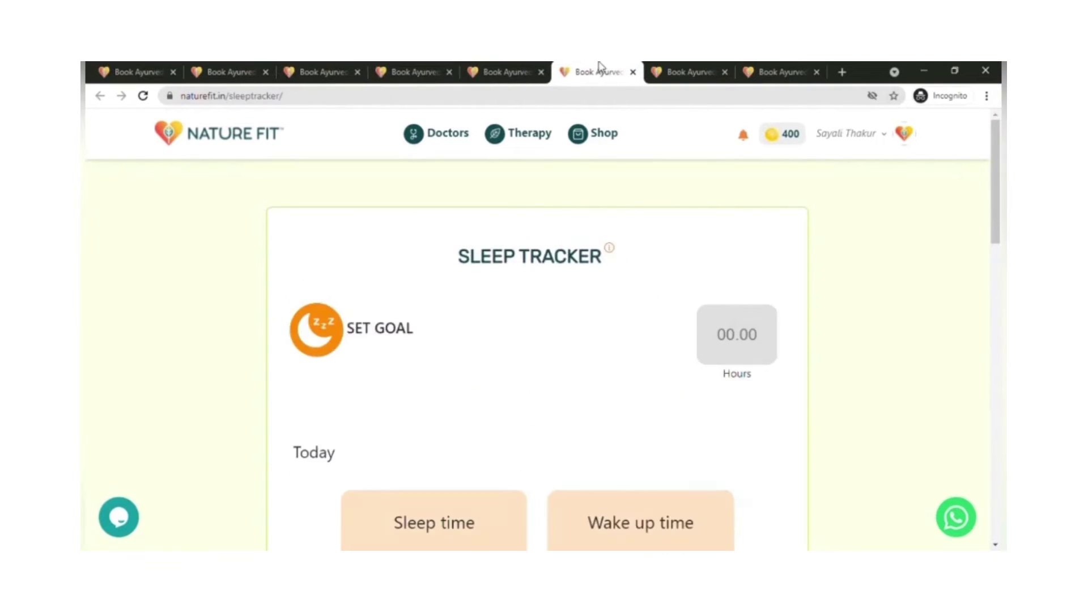
pyautogui.click(683, 67)
pyautogui.scroll(-10, 830, 236)
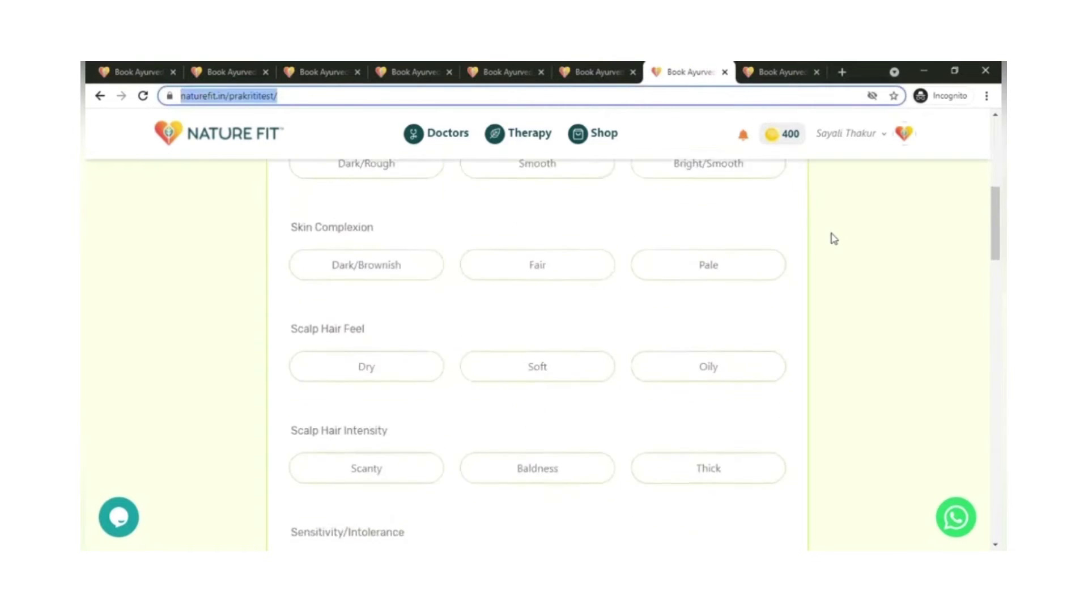
# - Review the Vata, Pitta and Kapha dosha scores in the Prakriti tracker
pyautogui.click(759, 68)
pyautogui.scroll(-3, 827, 215)
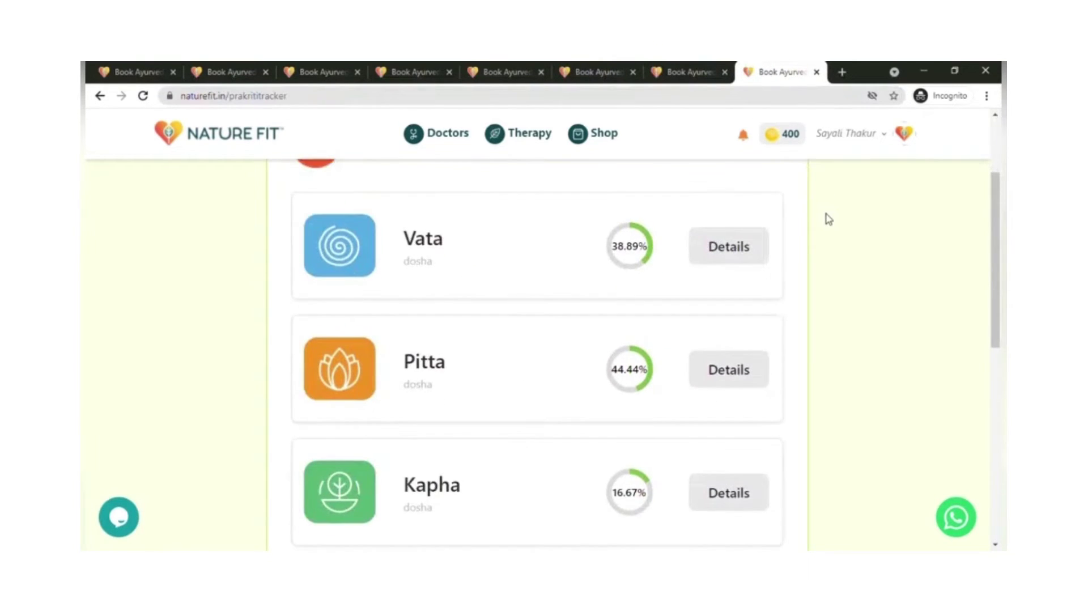
pyautogui.scroll(-2, 828, 219)
pyautogui.scroll(5, 826, 218)
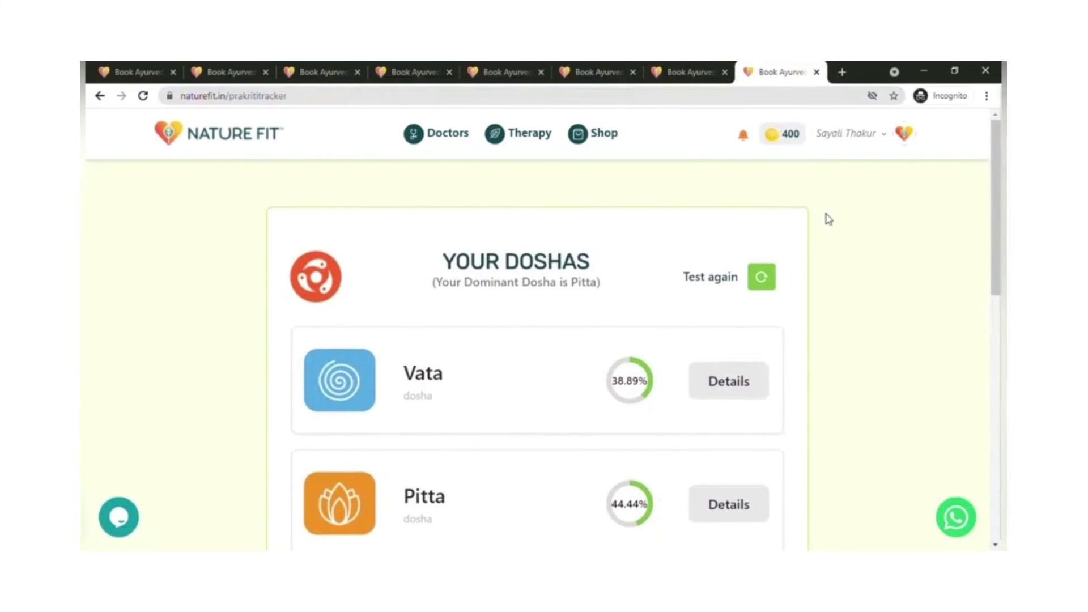
# - Return to the website home page and look over all its sections, followed by the mobile app's home screen
pyautogui.click(110, 67)
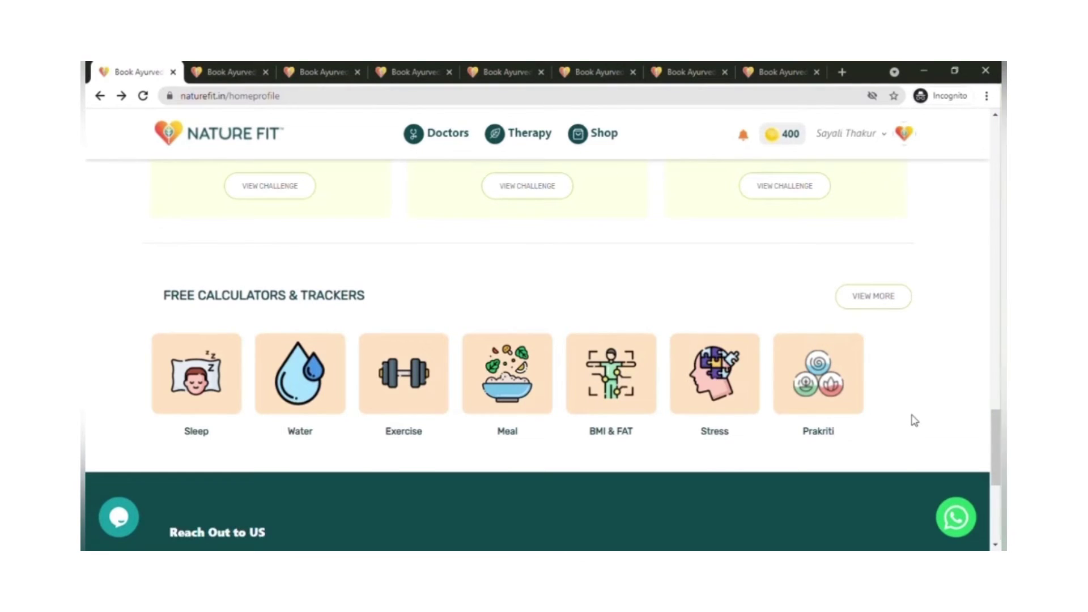
pyautogui.scroll(5, 913, 420)
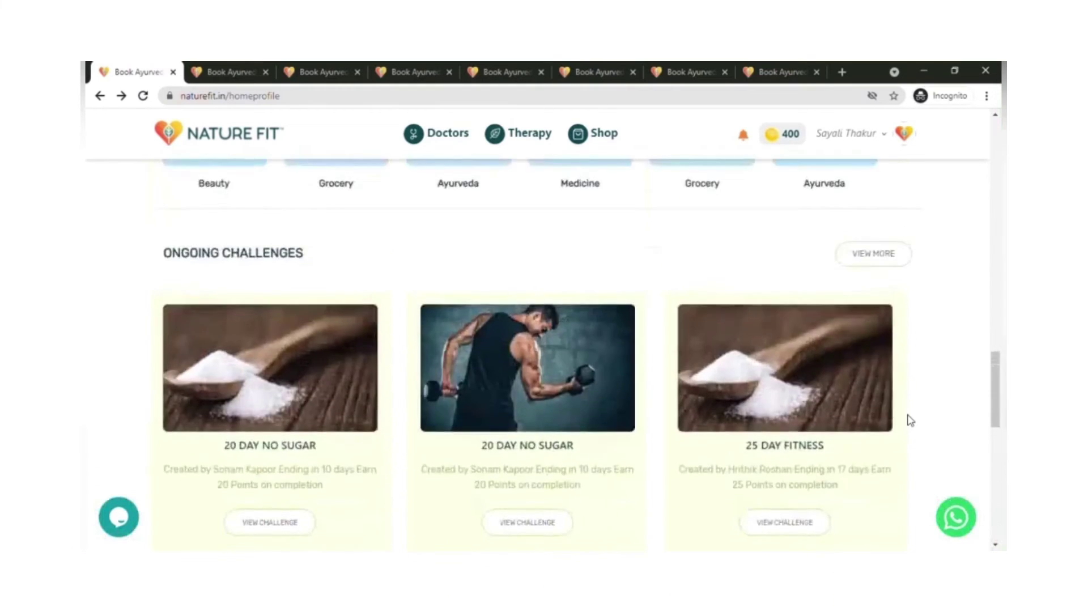
pyautogui.scroll(15, 911, 420)
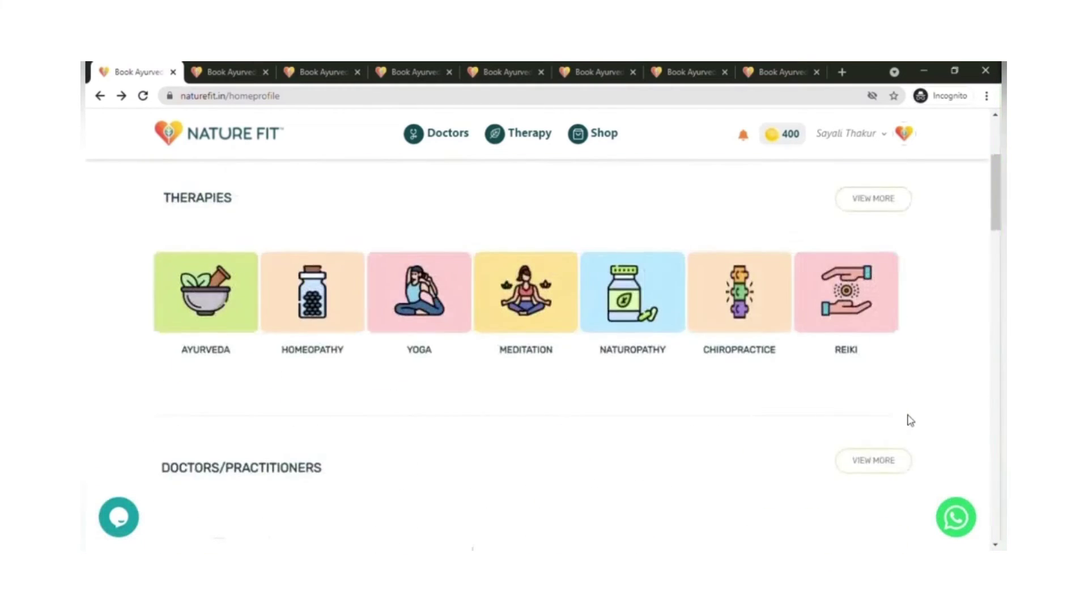
pyautogui.scroll(4, 910, 420)
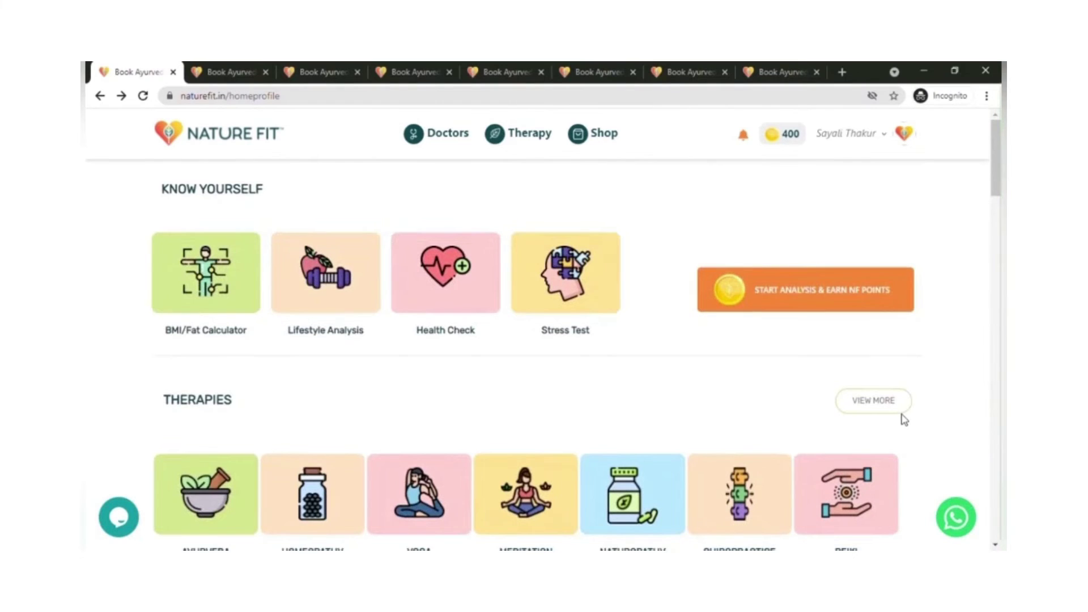
pyautogui.scroll(-10, 904, 419)
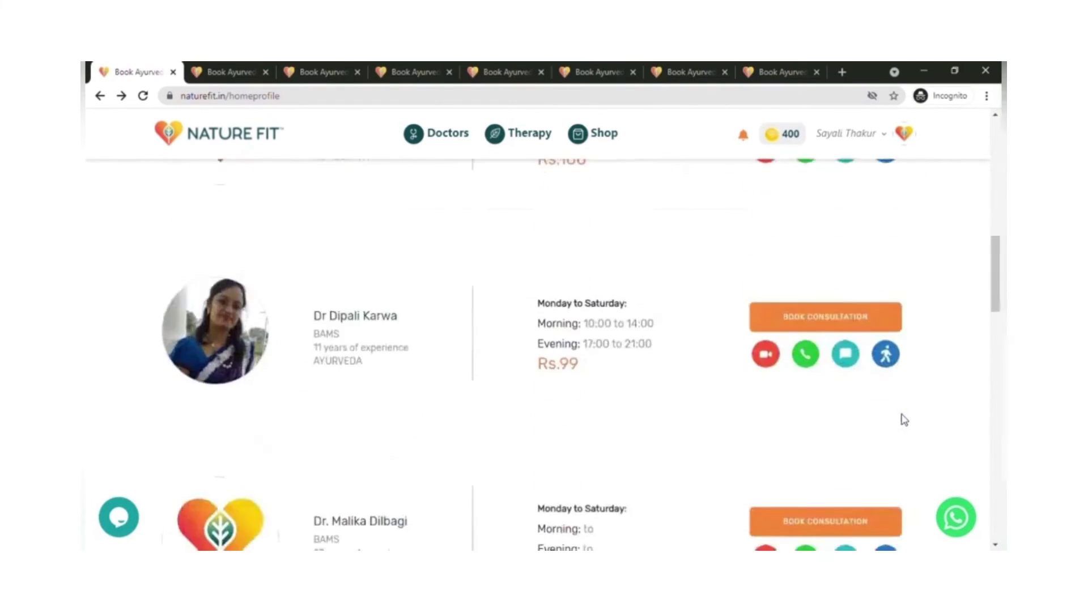
pyautogui.scroll(-12, 904, 420)
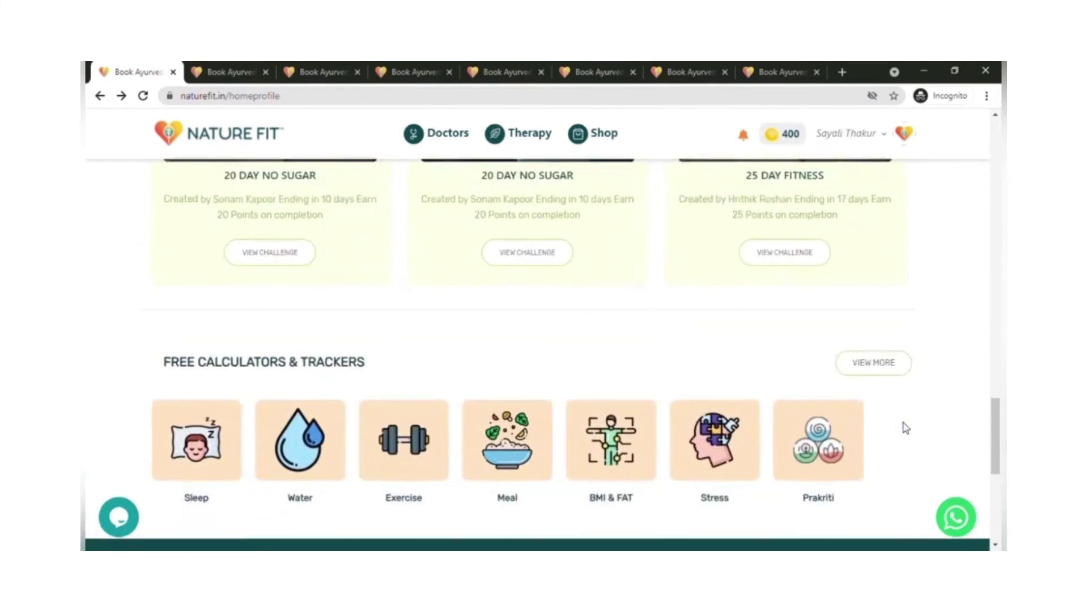
pyautogui.scroll(-1, 905, 427)
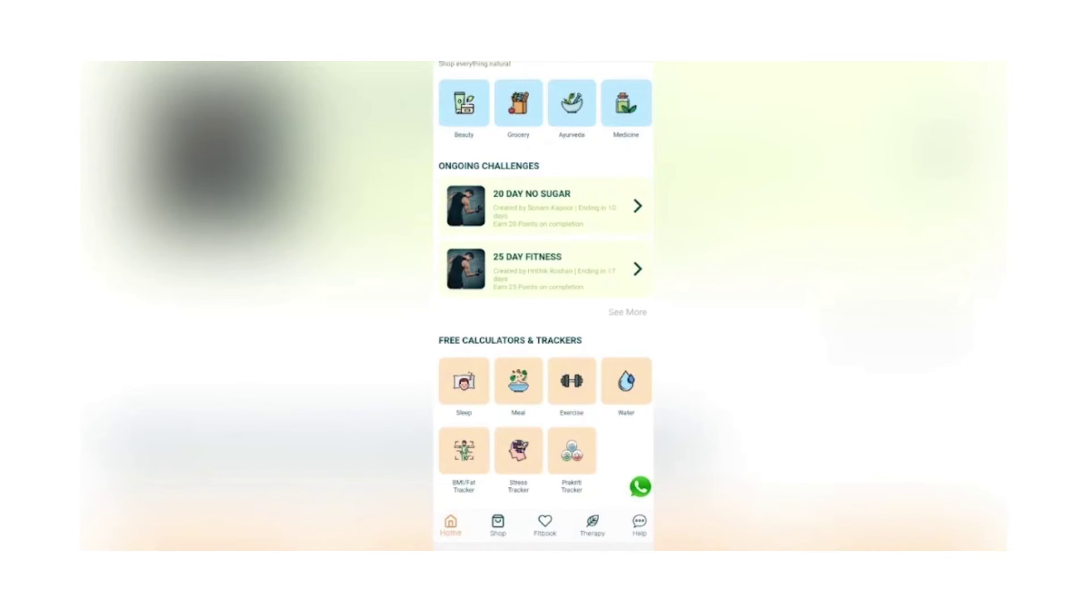
pyautogui.scroll(10, 544, 306)
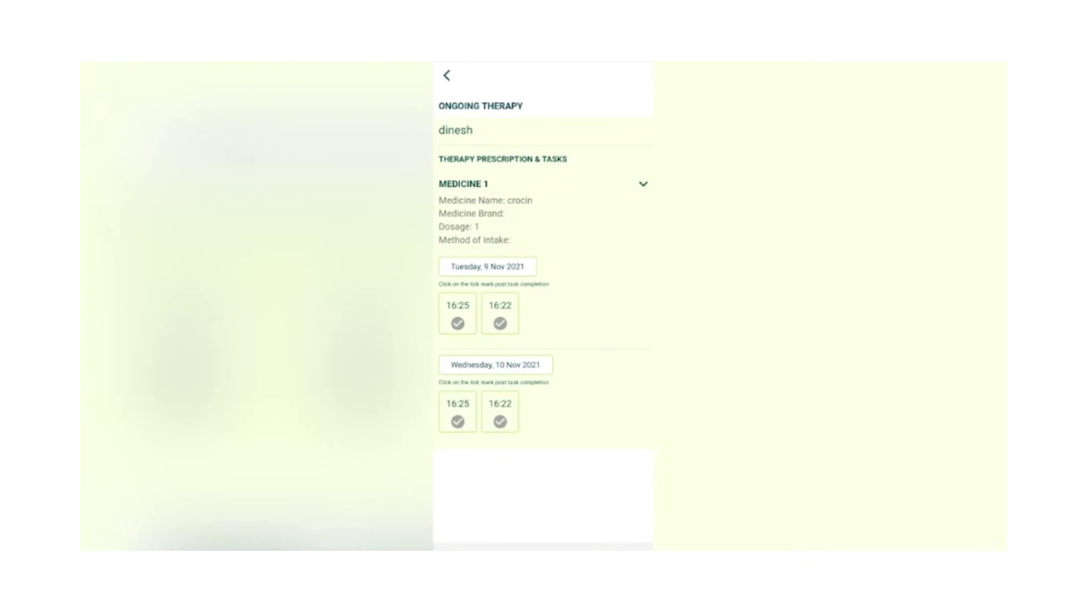
# - Mark the 16:25 and 16:22 Medicine 1 tasks as completed for both 9 and 10 November 2021
pyautogui.click(457, 323)
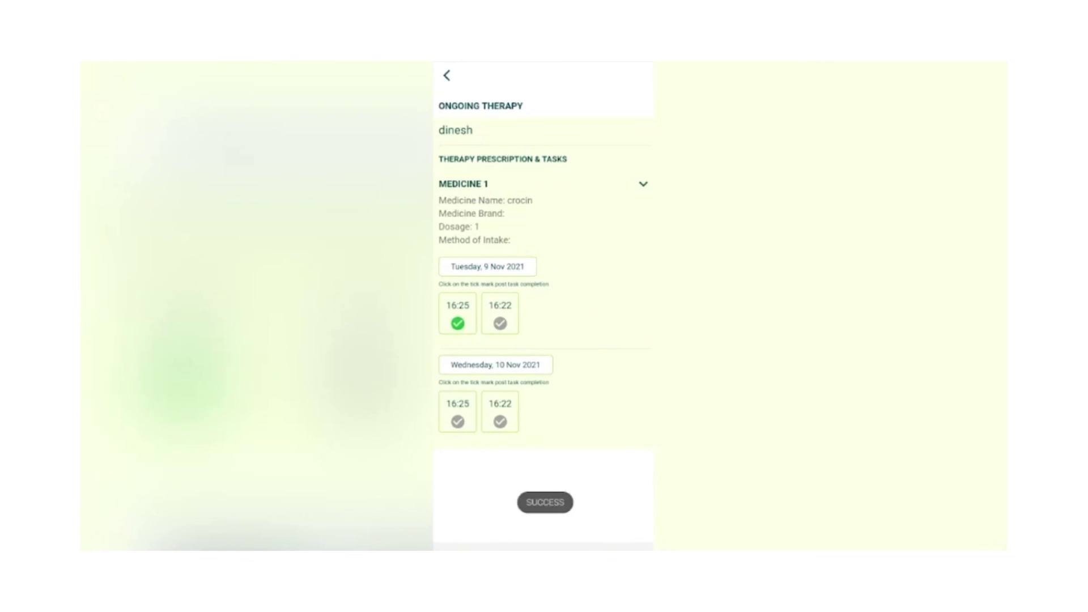
pyautogui.click(500, 323)
pyautogui.click(458, 422)
pyautogui.click(500, 422)
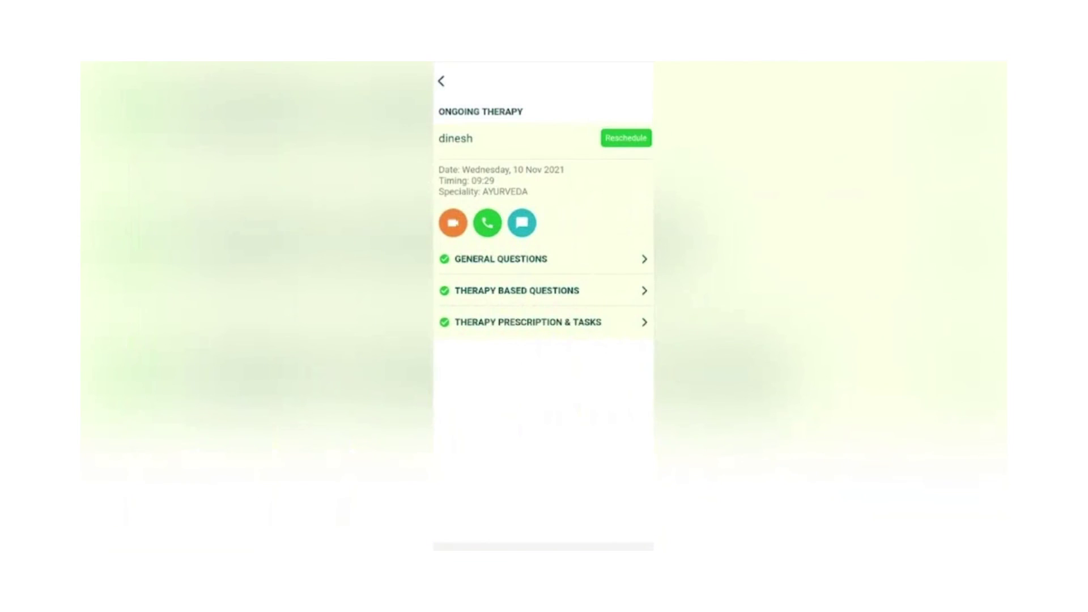
# - Go back to the profile and look over the ongoing therapy, NF points, orders and contact options
pyautogui.press('Escape')
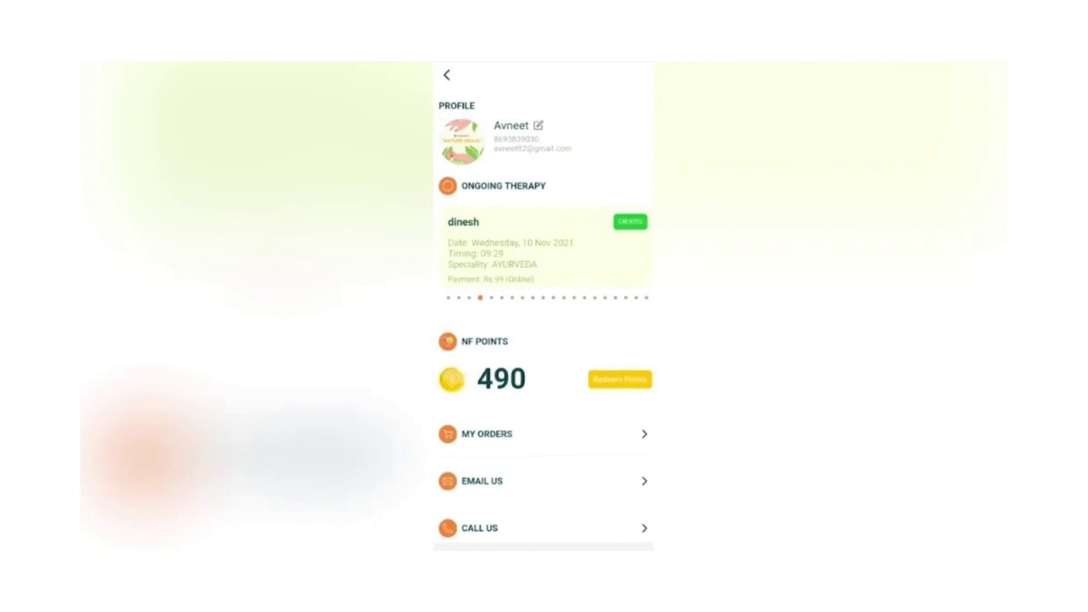
pyautogui.scroll(-3, 543, 305)
pyautogui.scroll(2, 543, 306)
pyautogui.scroll(-3, 543, 305)
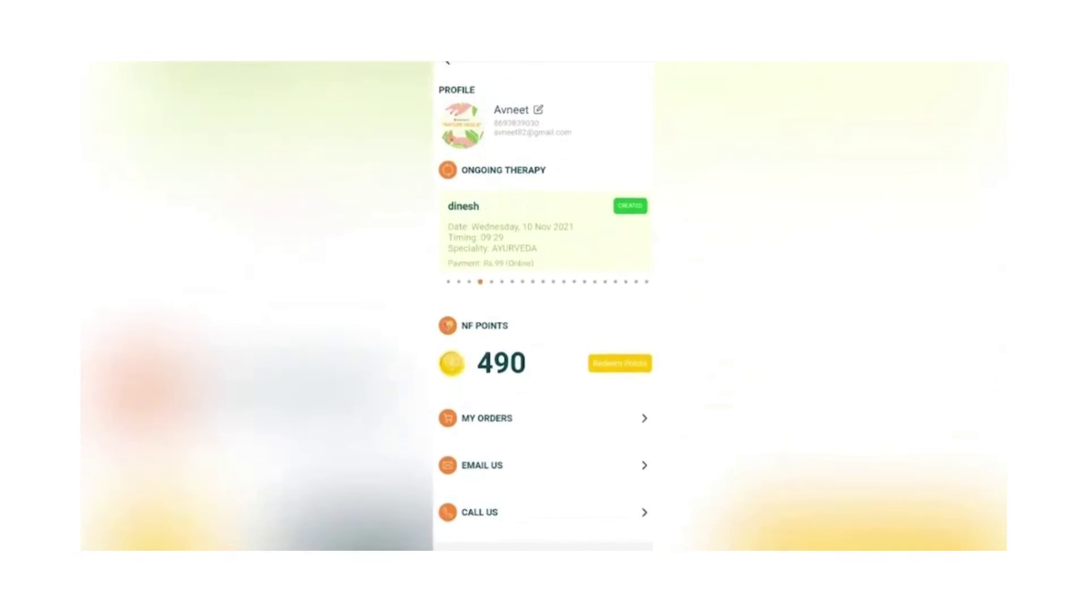